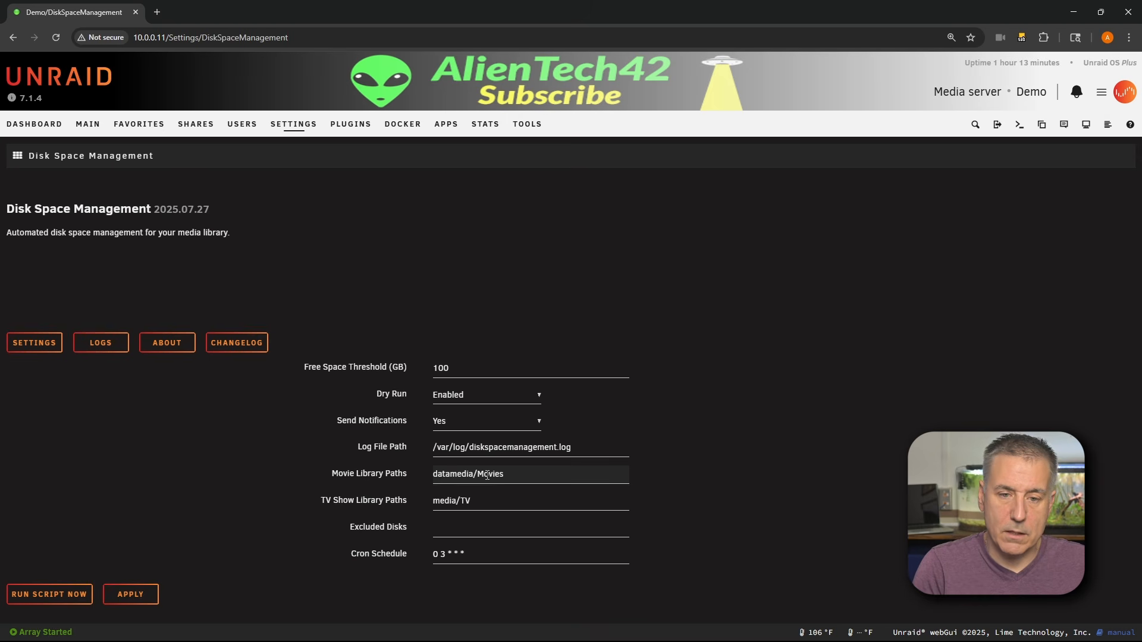
# - Set the Movie Library Paths field to data/media/movies
pyautogui.write('/')
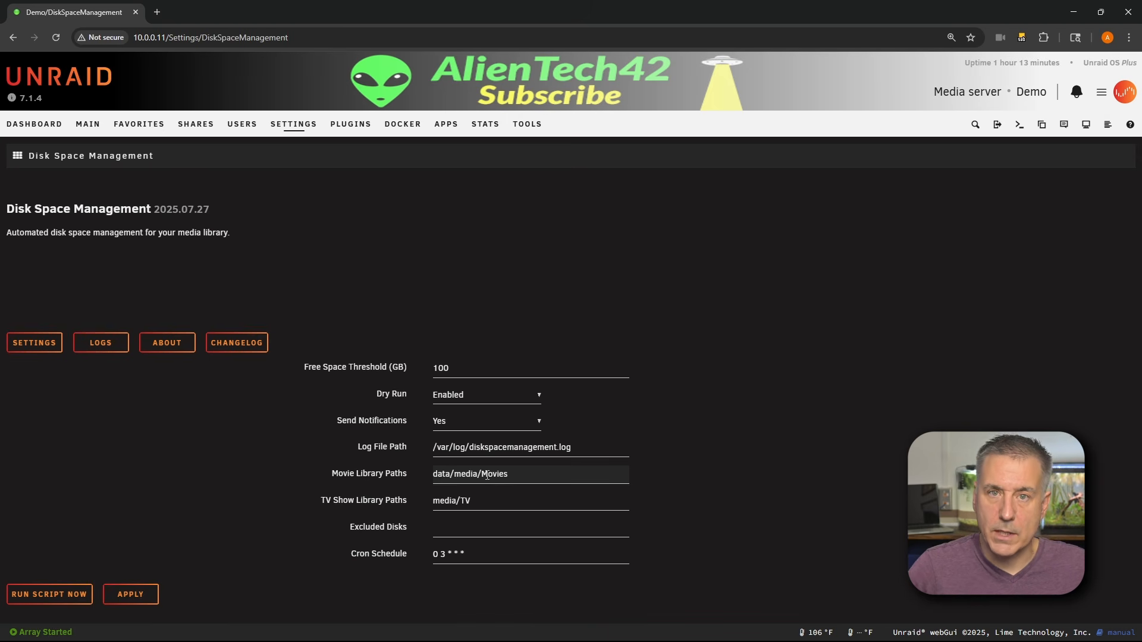
pyautogui.press('BackSpace')
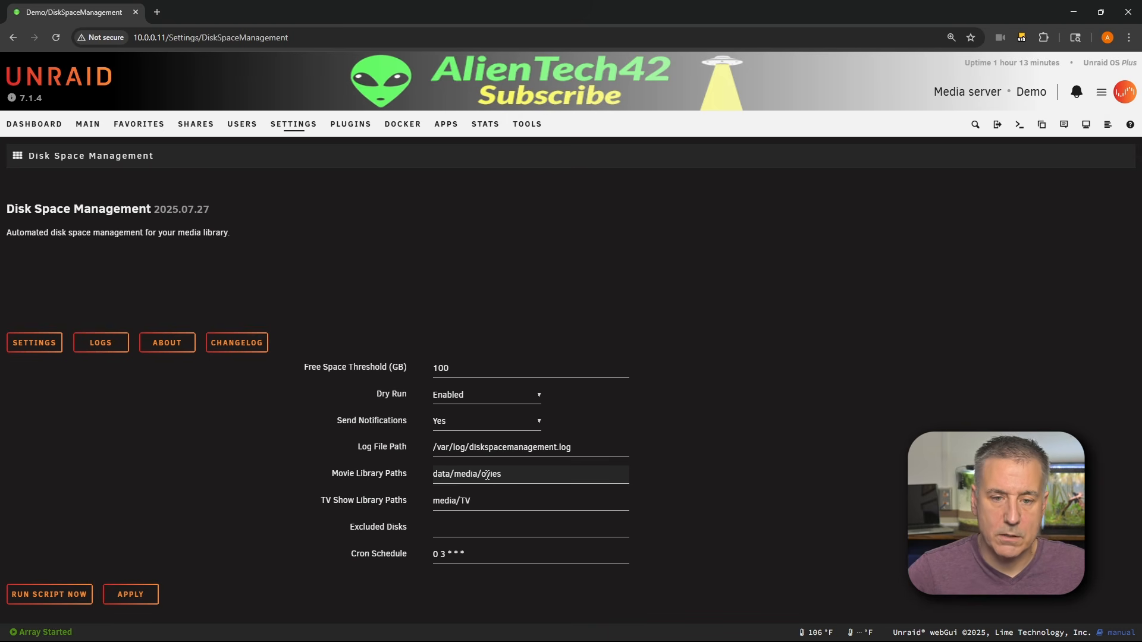
pyautogui.write('movies')
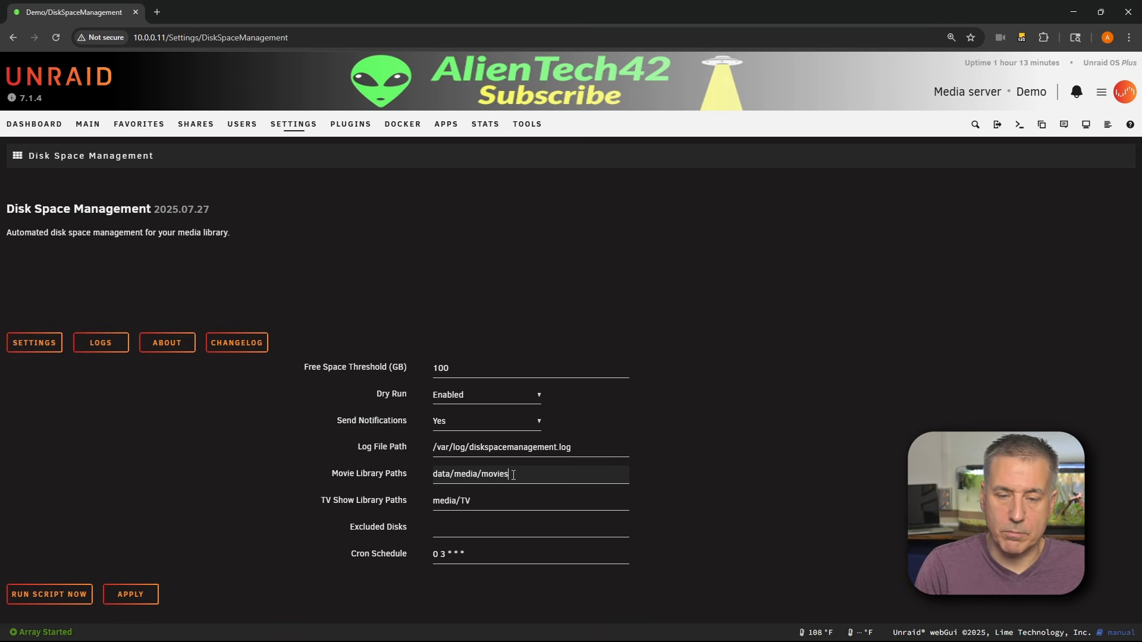
pyautogui.write(',')
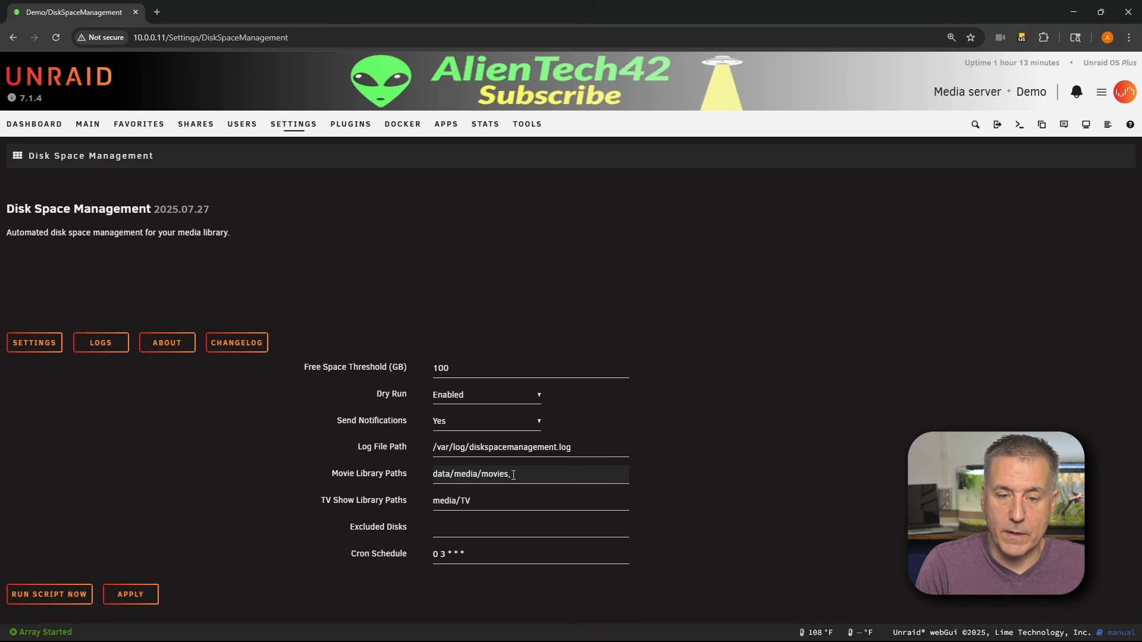
pyautogui.write('data/')
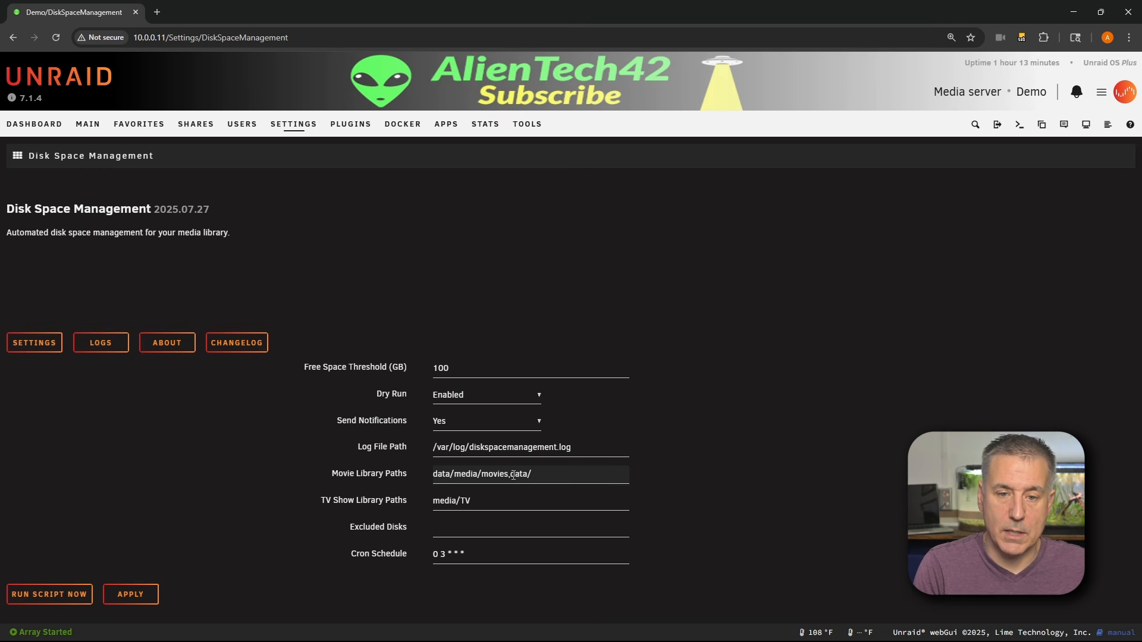
pyautogui.write('media/')
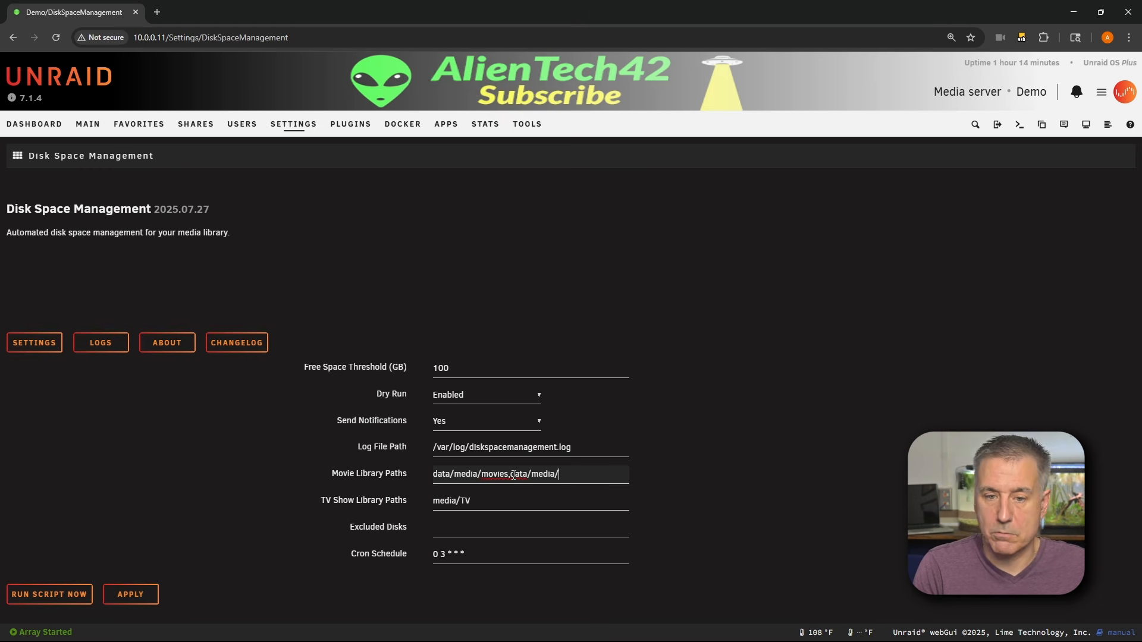
pyautogui.write('3d')
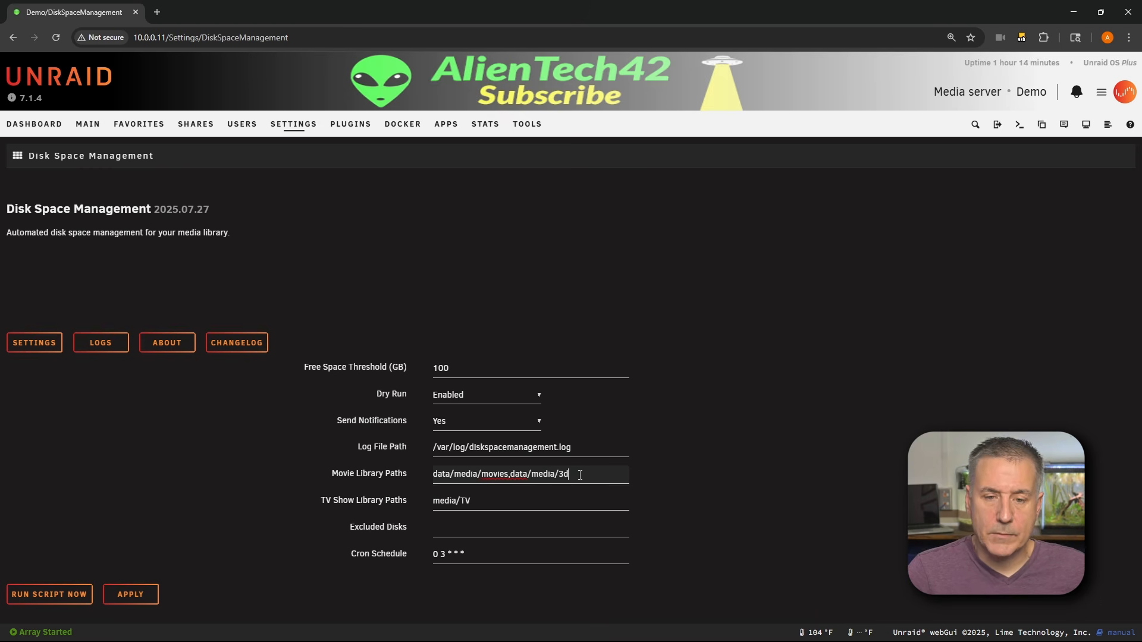
pyautogui.moveTo(574, 475); pyautogui.dragTo(513, 477)
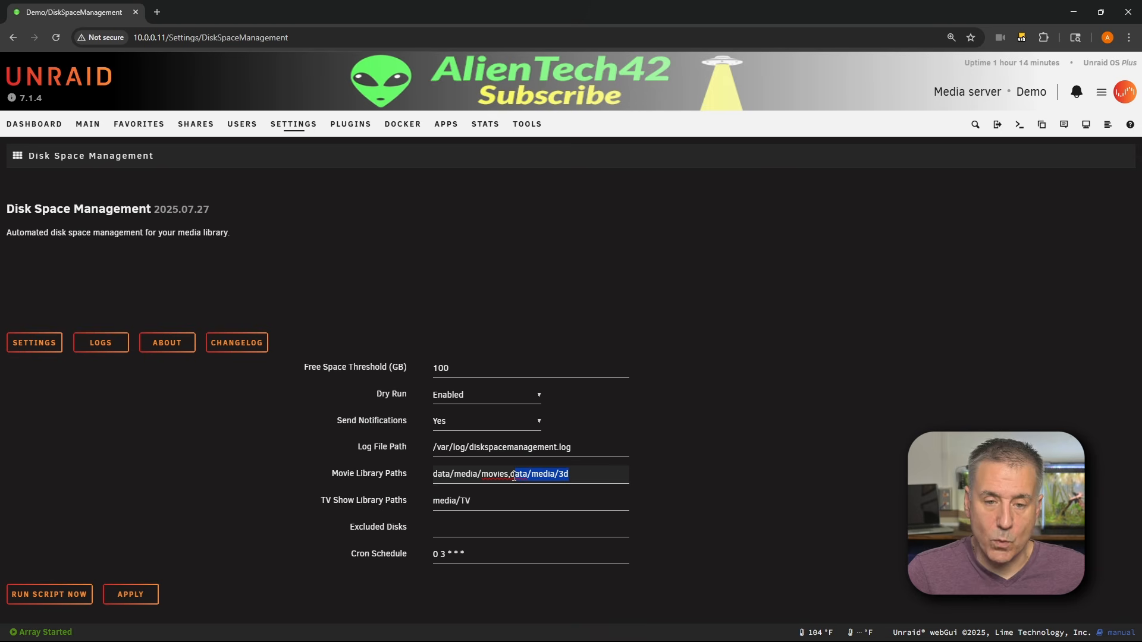
pyautogui.press('BackSpace')
pyautogui.press('BackSpace')
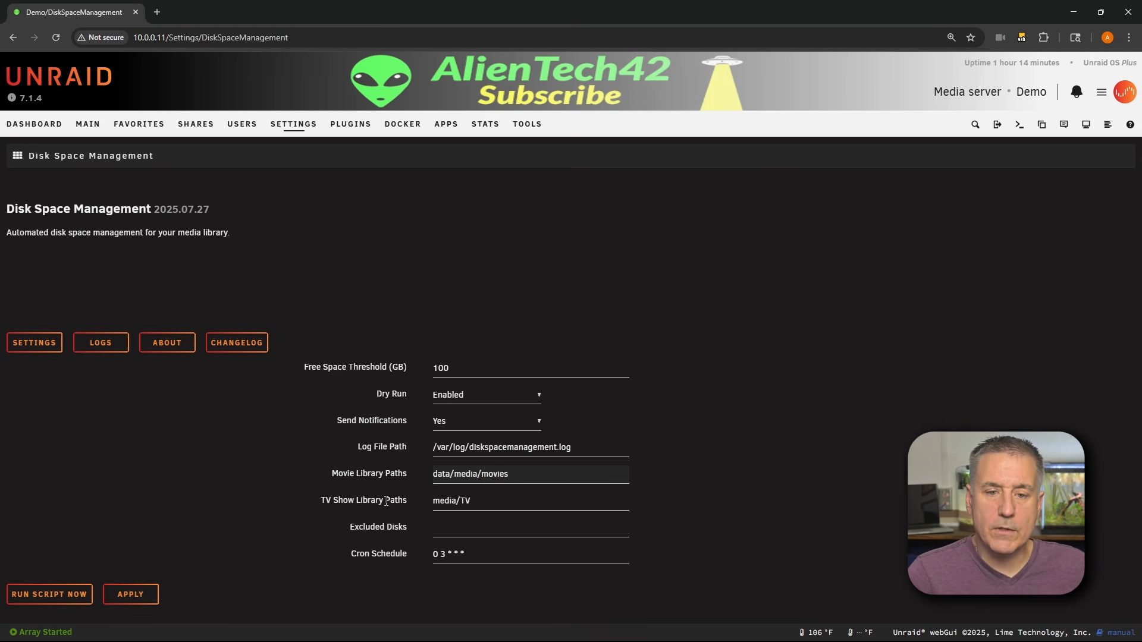
# - Set the TV Show Library Paths field to data/media/tv
pyautogui.click(441, 500)
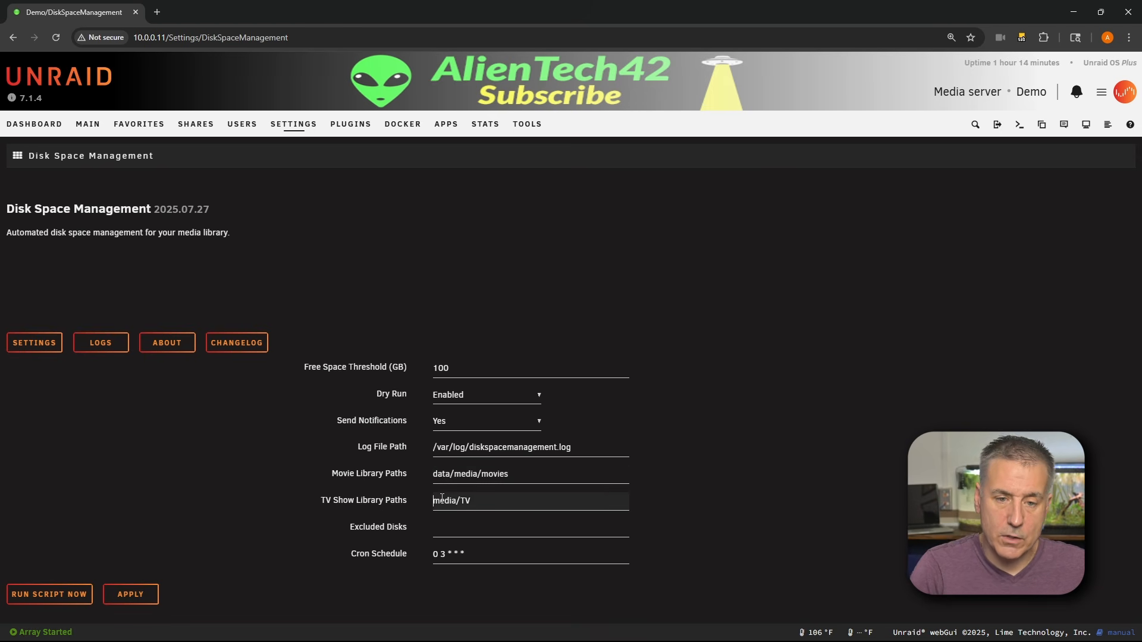
pyautogui.write('data/')
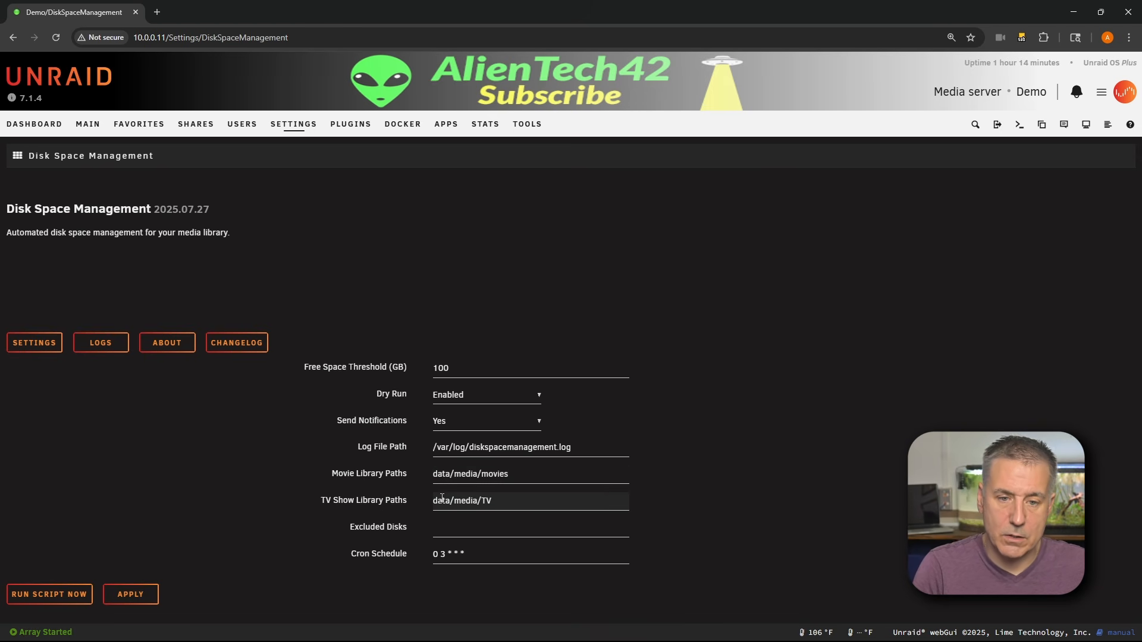
pyautogui.press('Right')
pyautogui.press('Right')
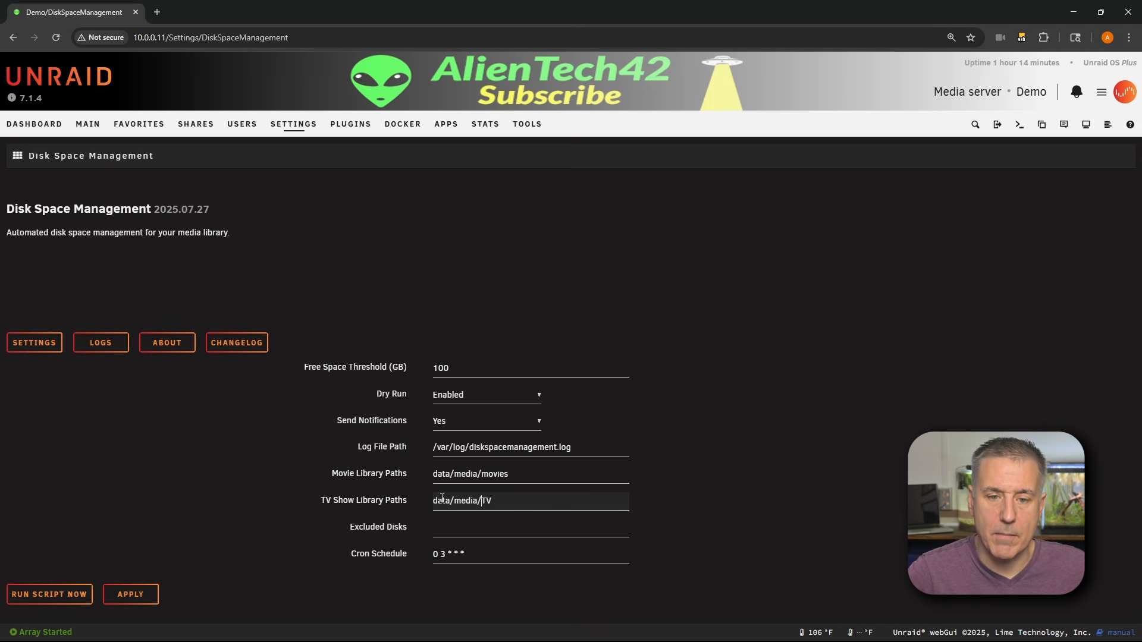
pyautogui.press('Delete')
pyautogui.write('tv')
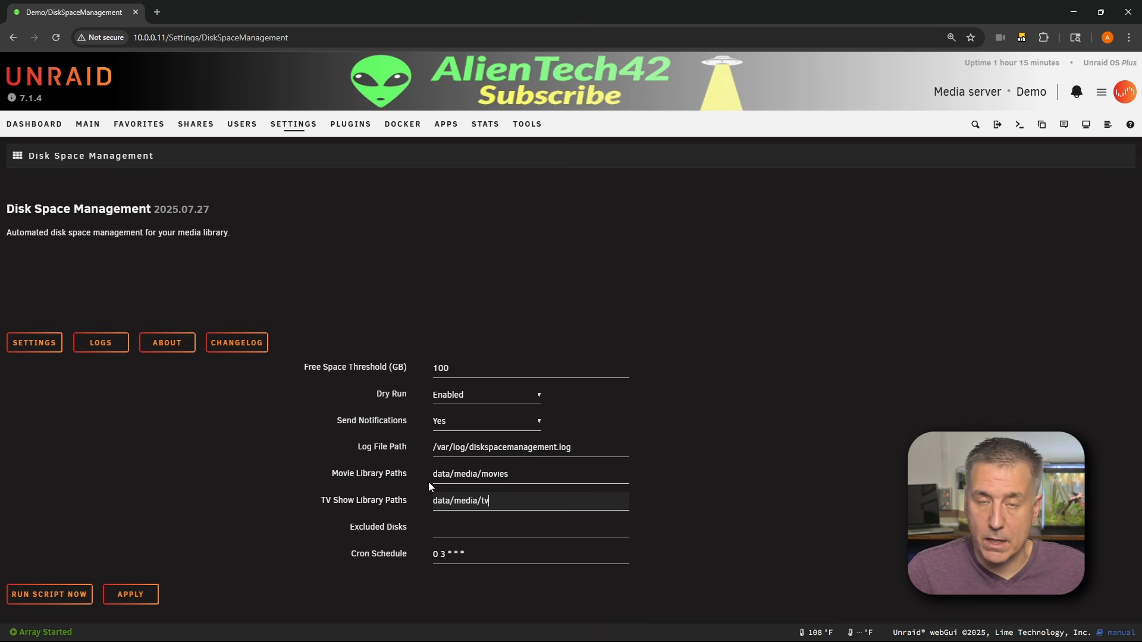
# - Browse the data share's media folder and the /mnt root in a new Shares tab, then return to the settings tab
pyautogui.rightClick(195, 124)
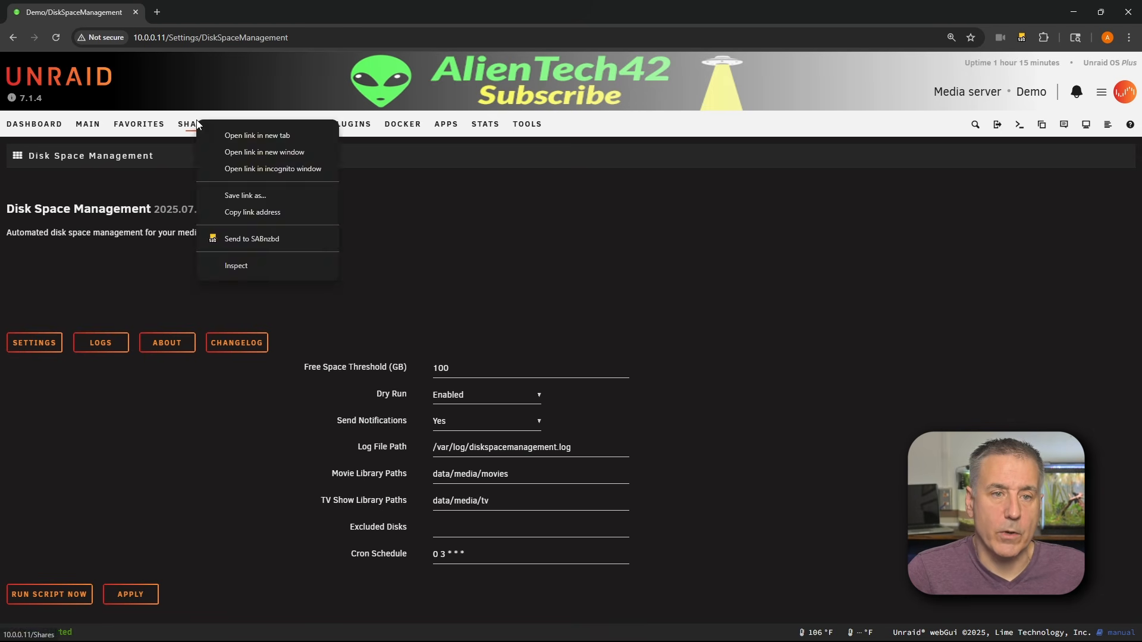
pyautogui.click(238, 136)
pyautogui.click(244, 10)
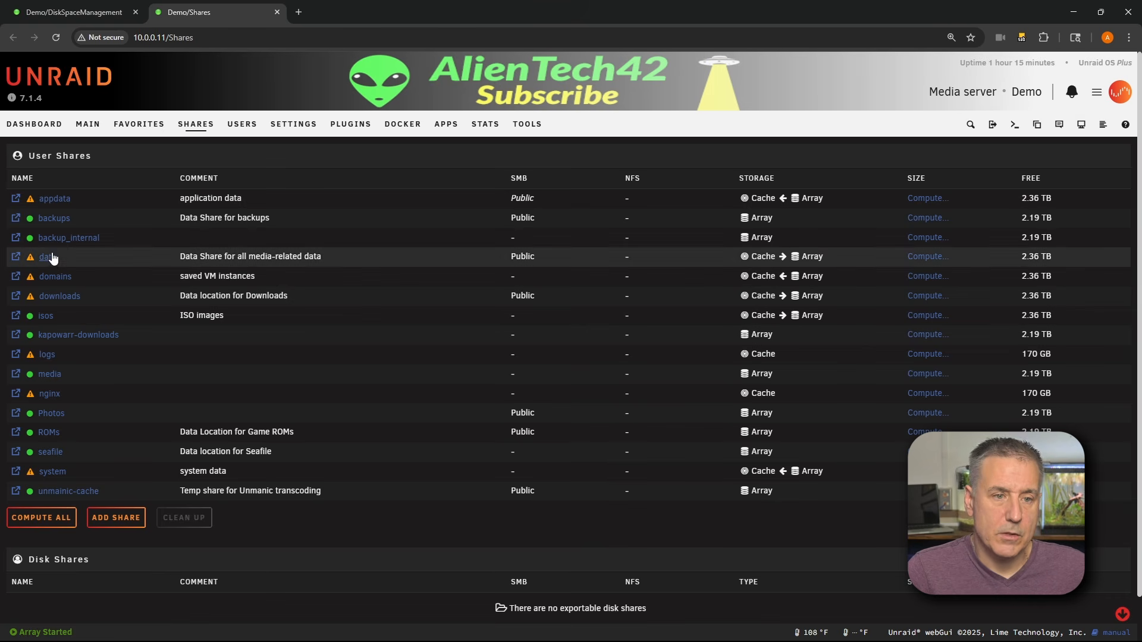
pyautogui.click(16, 256)
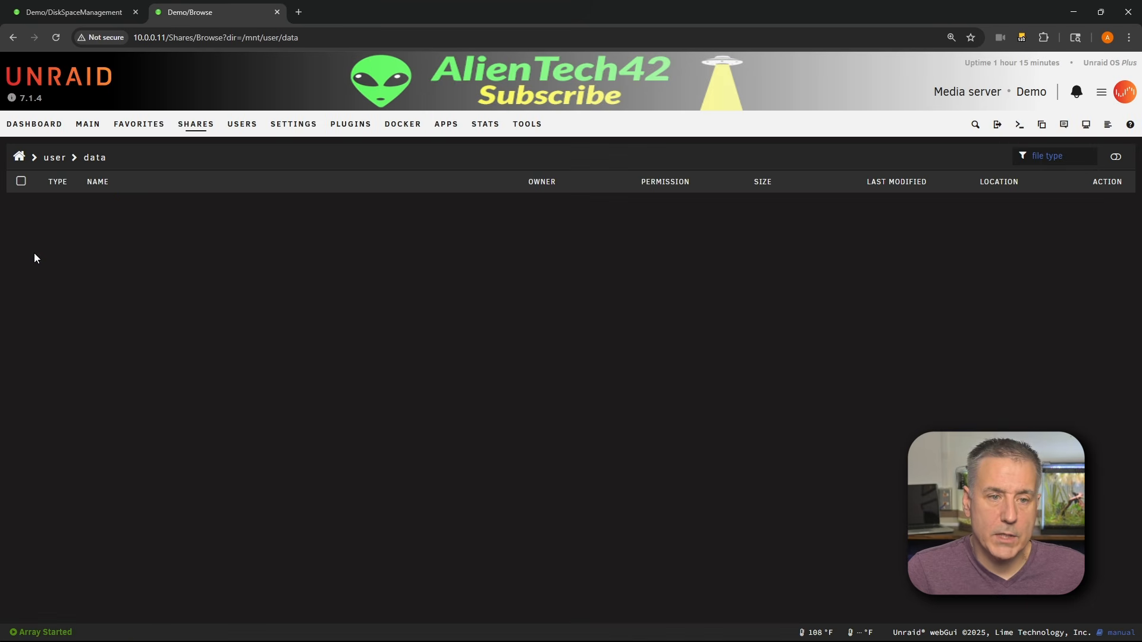
pyautogui.click(99, 281)
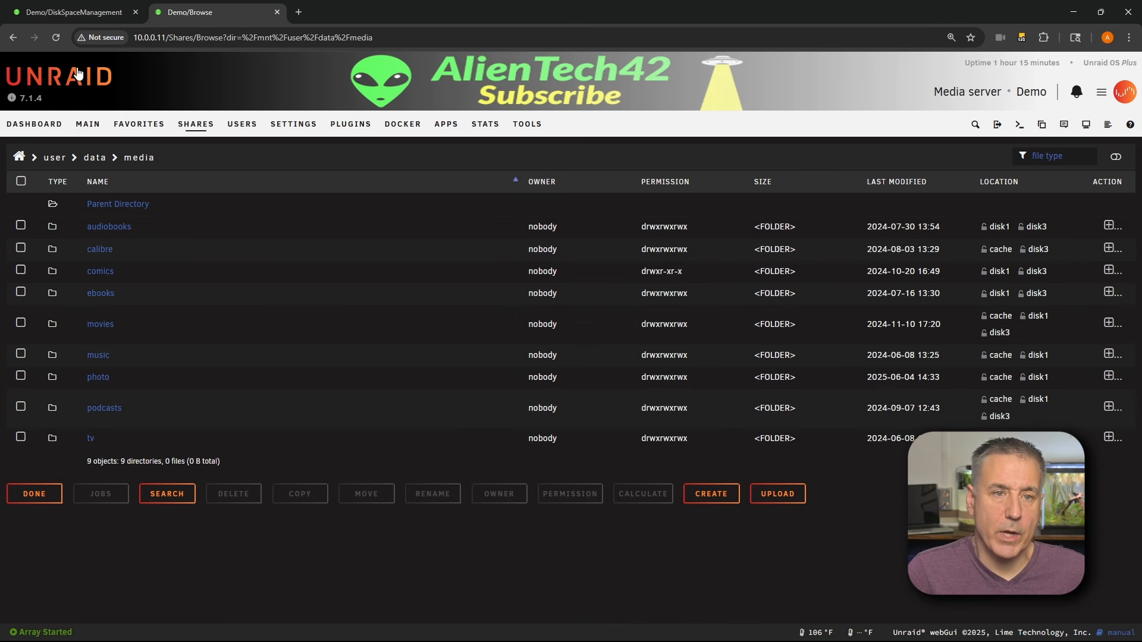
pyautogui.click(19, 156)
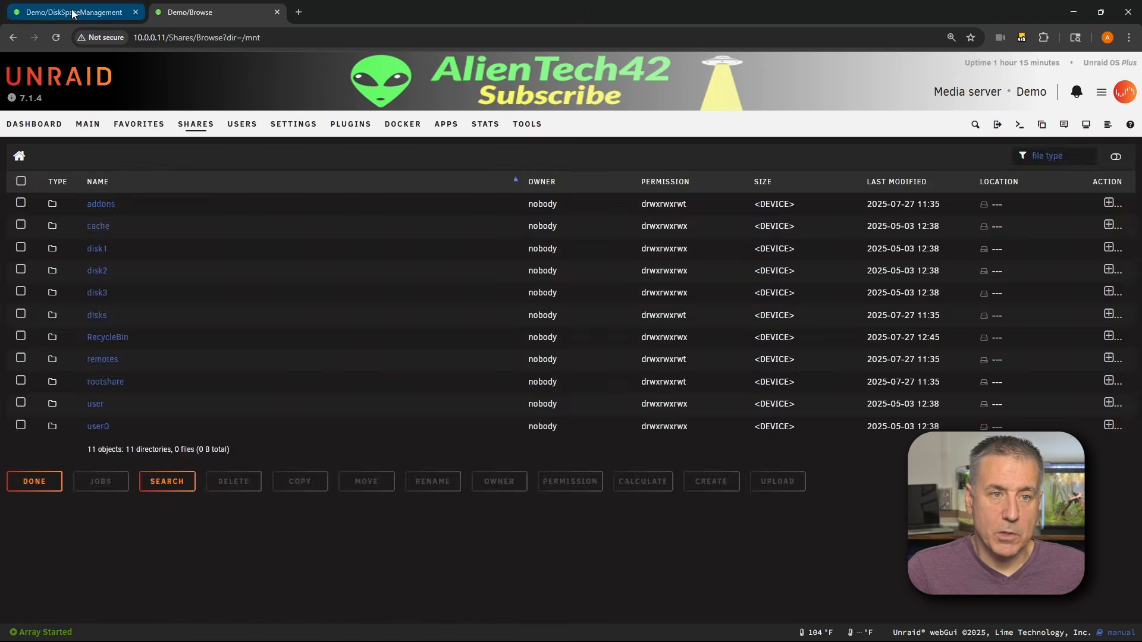
pyautogui.click(75, 12)
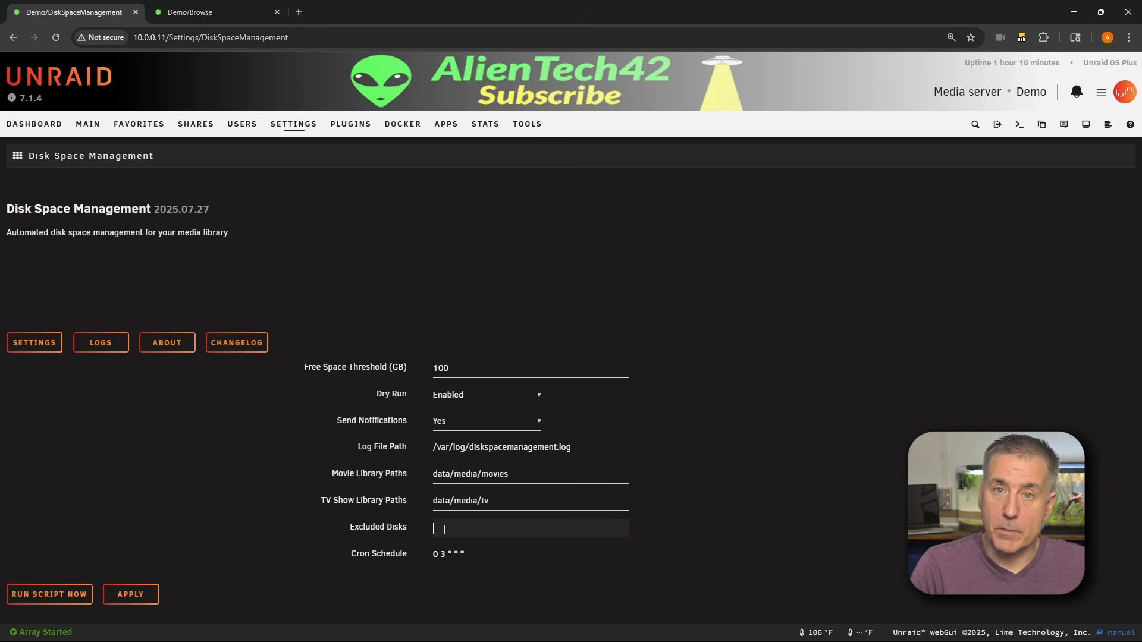
pyautogui.write('m')
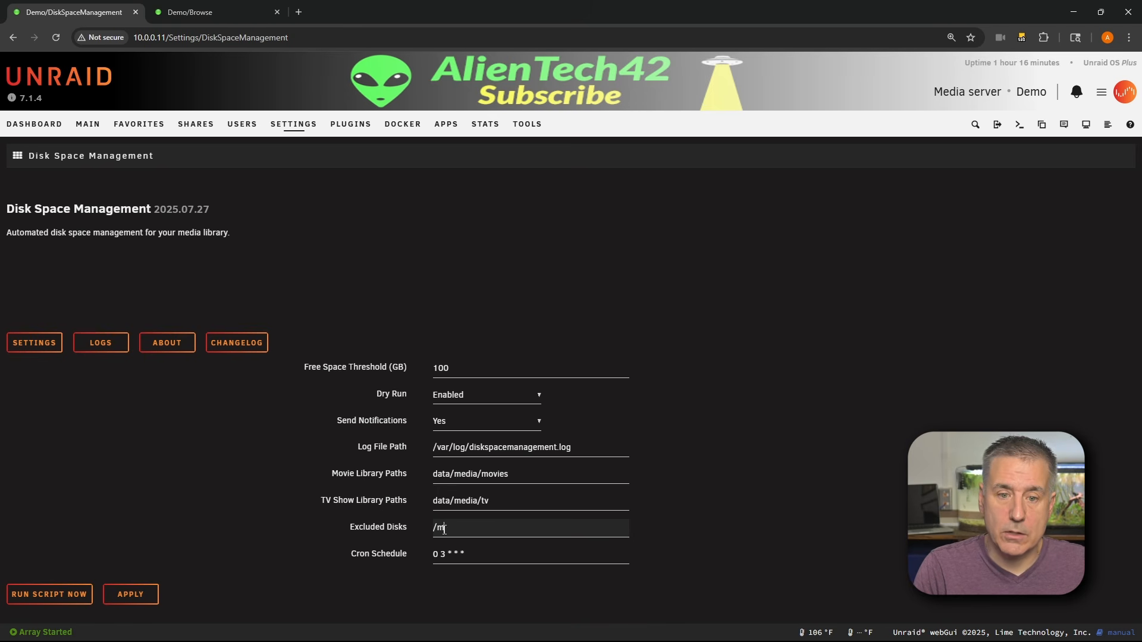
pyautogui.write('nt/dis')
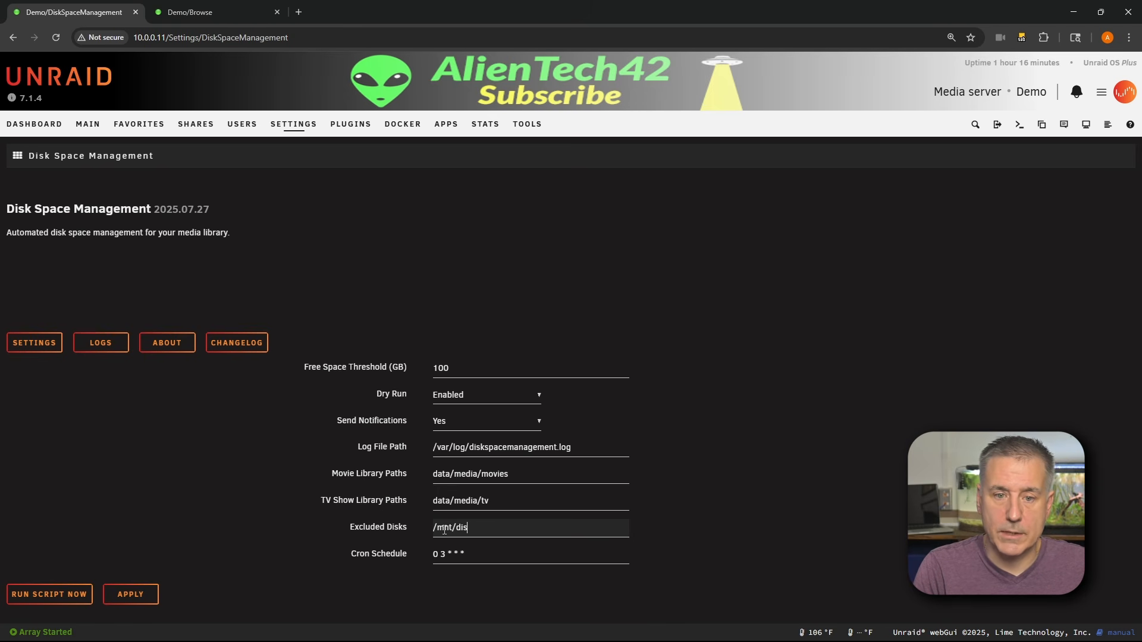
pyautogui.write('k1')
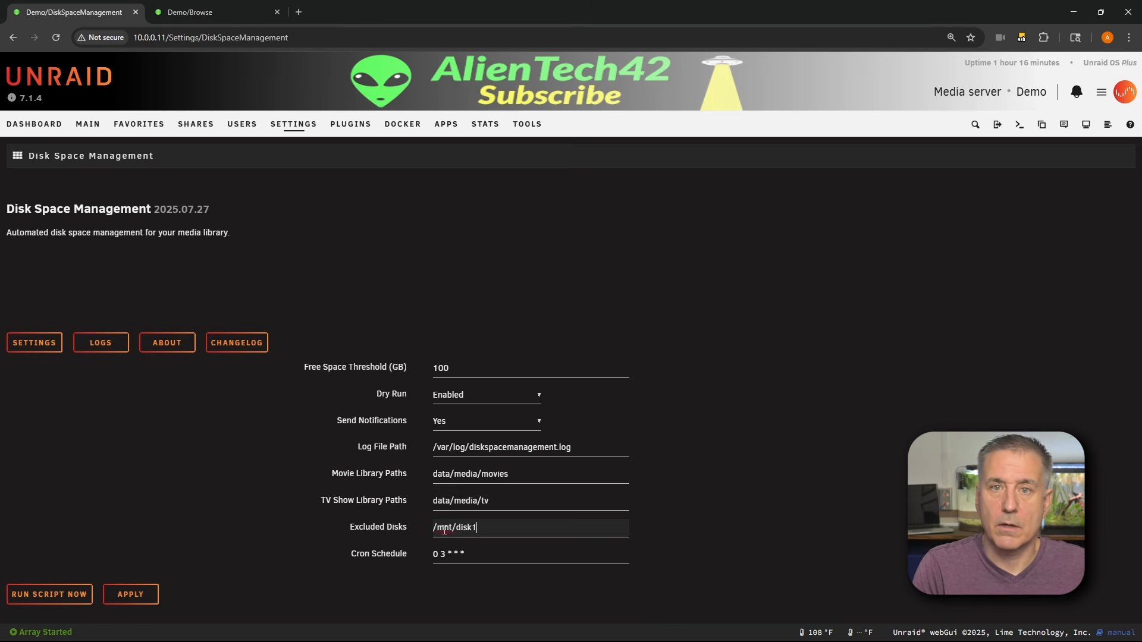
pyautogui.write(',')
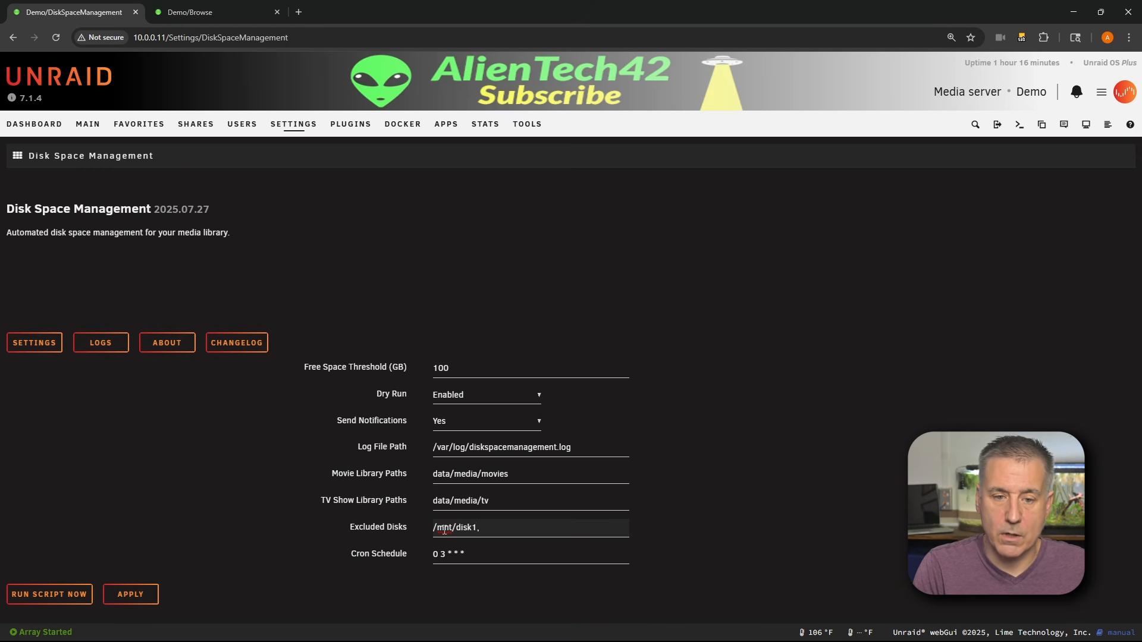
pyautogui.write('/mnt')
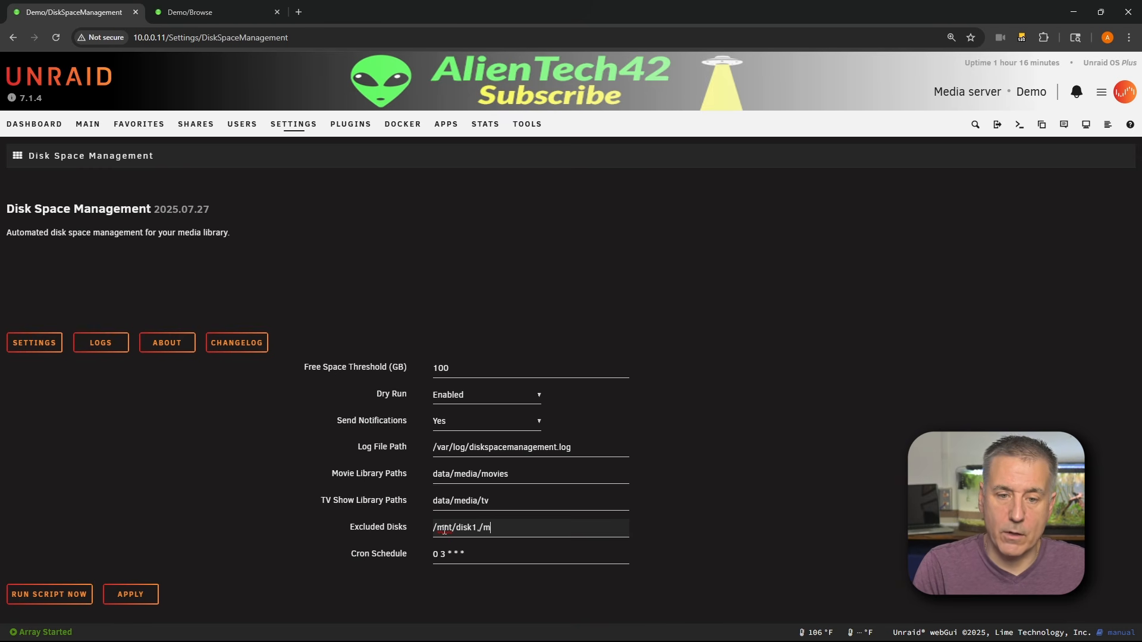
pyautogui.write('/disk')
pyautogui.press('BackSpace')
pyautogui.press('BackSpace')
pyautogui.press('BackSpace')
pyautogui.press('BackSpace')
pyautogui.press('BackSpace')
pyautogui.press('BackSpace')
pyautogui.press('BackSpace')
pyautogui.press('BackSpace')
pyautogui.press('BackSpace')
pyautogui.press('BackSpace')
pyautogui.press('BackSpace')
pyautogui.press('BackSpace')
pyautogui.press('BackSpace')
pyautogui.press('BackSpace')
pyautogui.press('BackSpace')
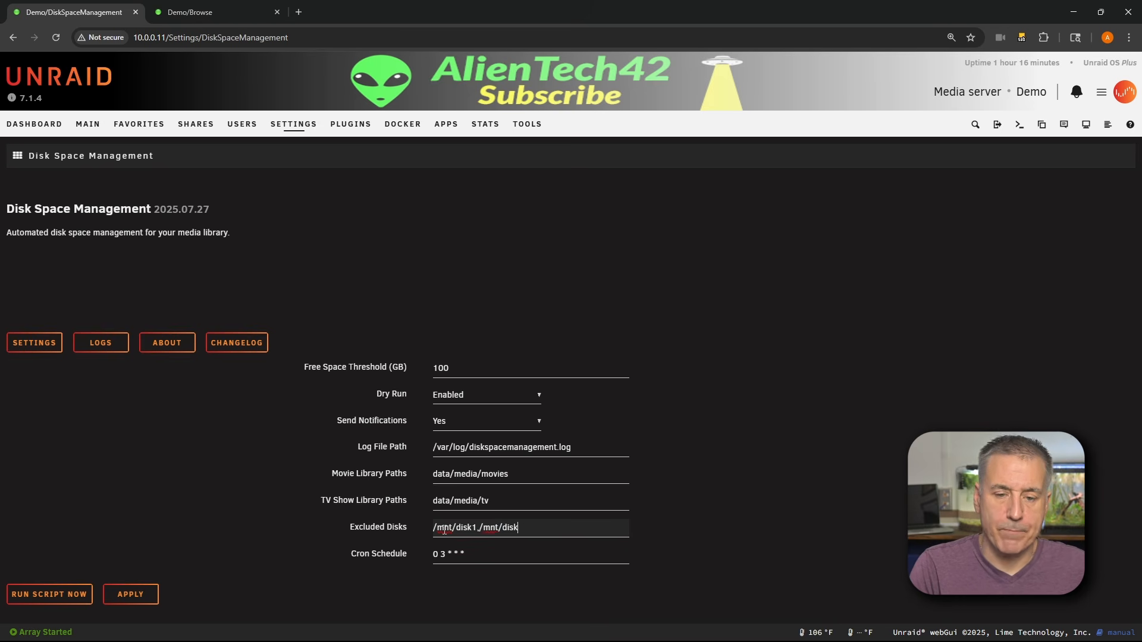
pyautogui.press('BackSpace')
pyautogui.press('BackSpace')
pyautogui.press('BackSpace')
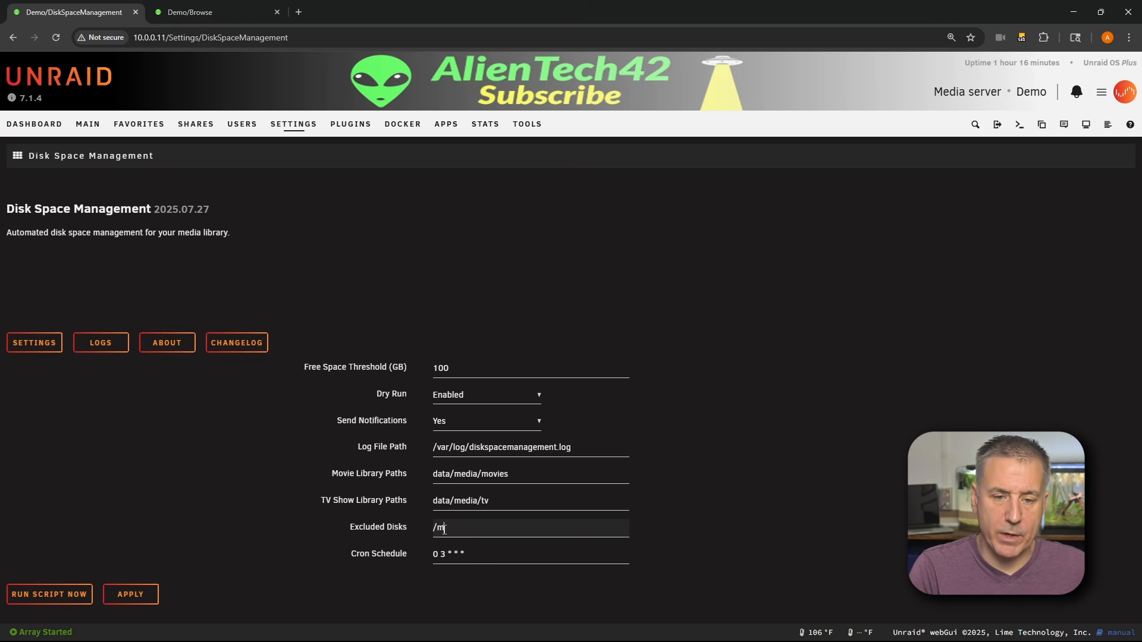
pyautogui.press('BackSpace')
pyautogui.press('BackSpace')
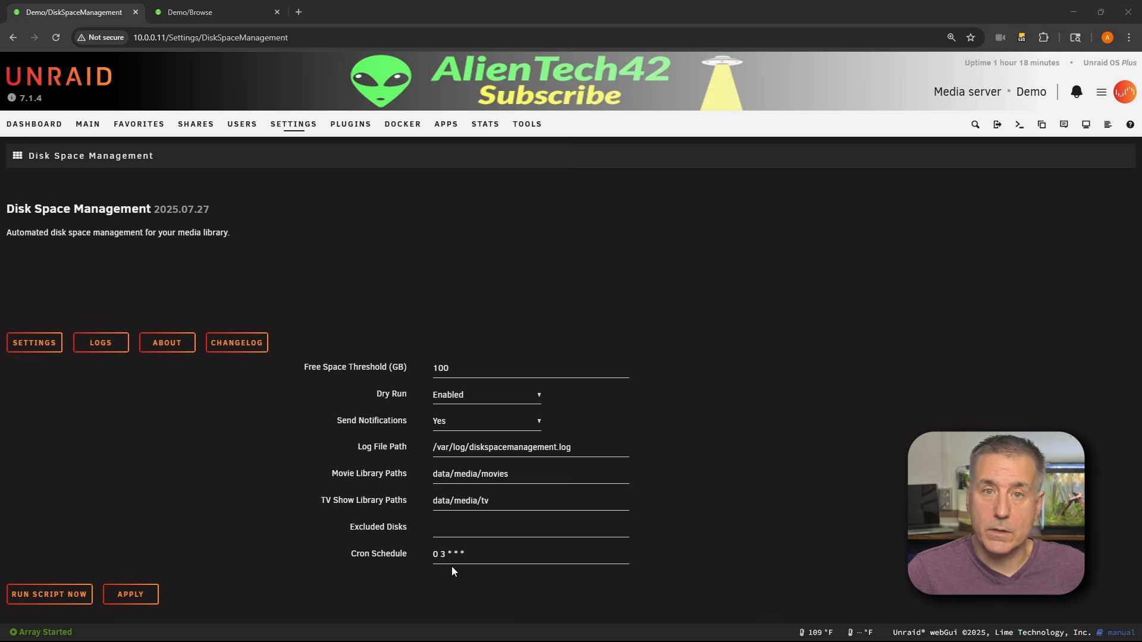
# - Open crontab.guru in the second tab to look up the cron schedule 0 3 * * *
pyautogui.click(239, 17)
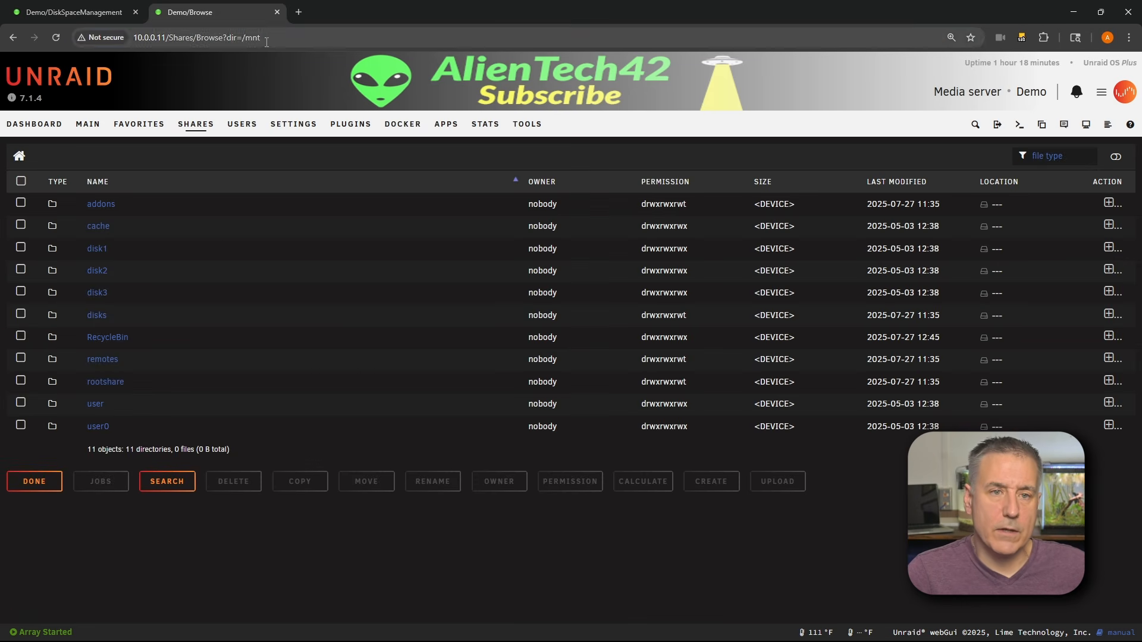
pyautogui.click(266, 42)
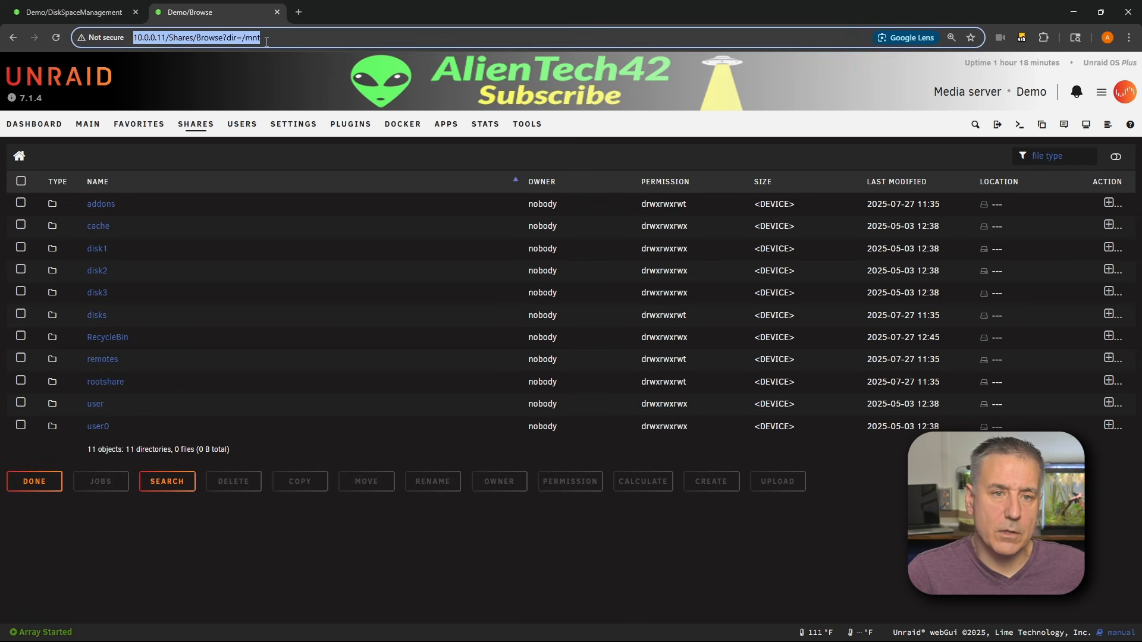
pyautogui.write('https://crontab.guru/#0_3_*_*_*')
pyautogui.press('Return')
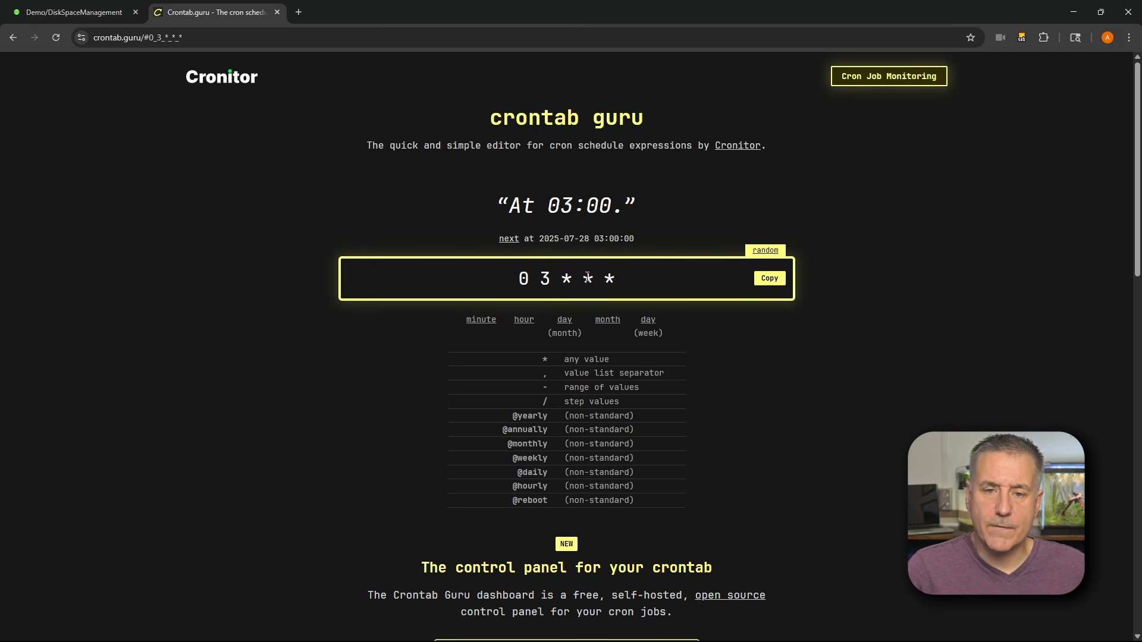
# - Try setting the day-of-week field of the cron expression to 3, then restore it to *
pyautogui.click(613, 278)
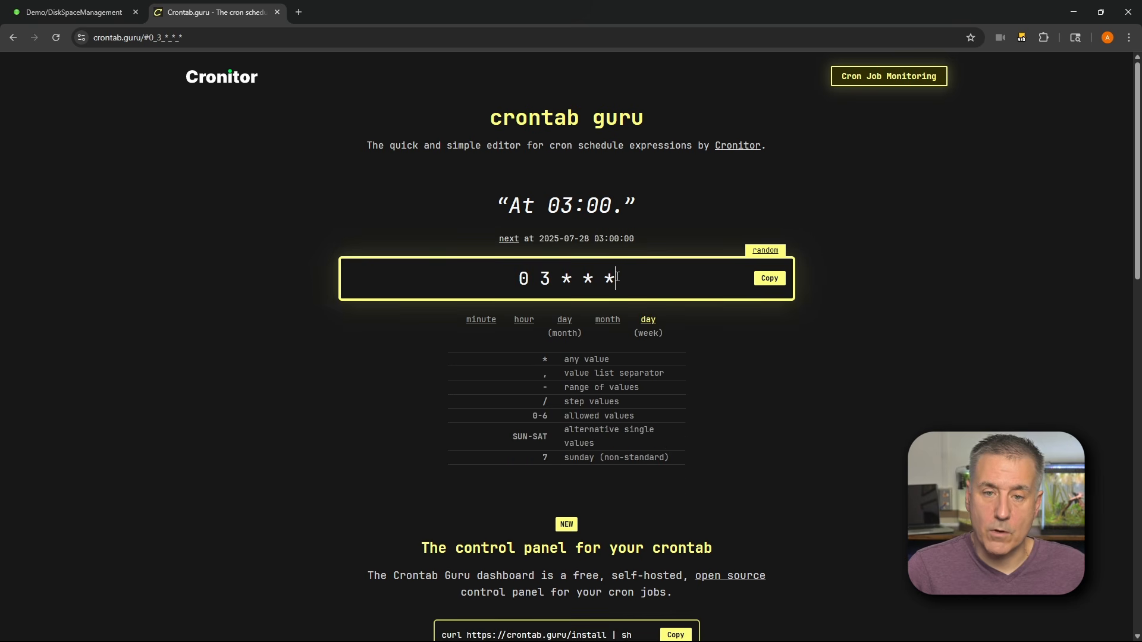
pyautogui.press('BackSpace')
pyautogui.write('3')
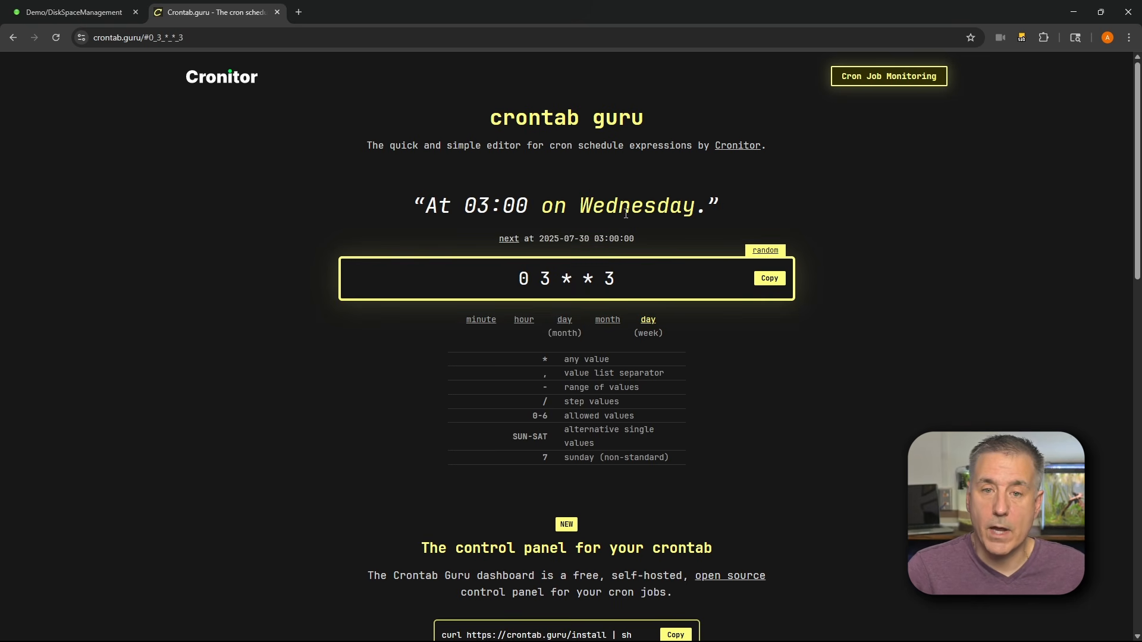
pyautogui.press('BackSpace')
pyautogui.write('*')
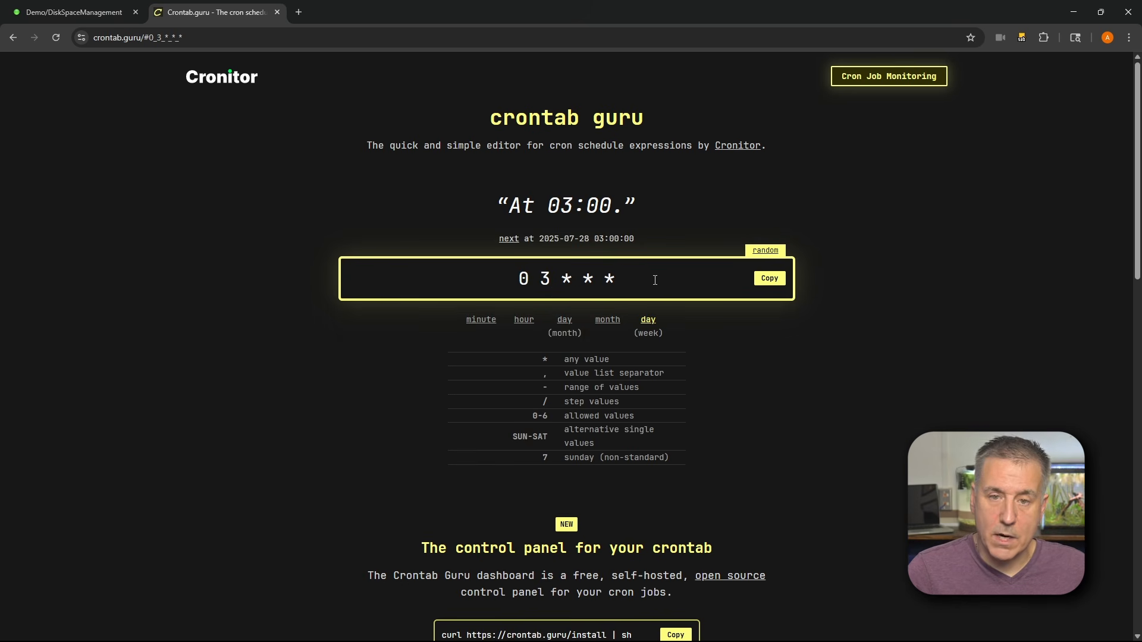
# - Try setting the month and day-of-month fields of the cron expression to 3, then restore the expression to 0 3 * * *
pyautogui.click(594, 278)
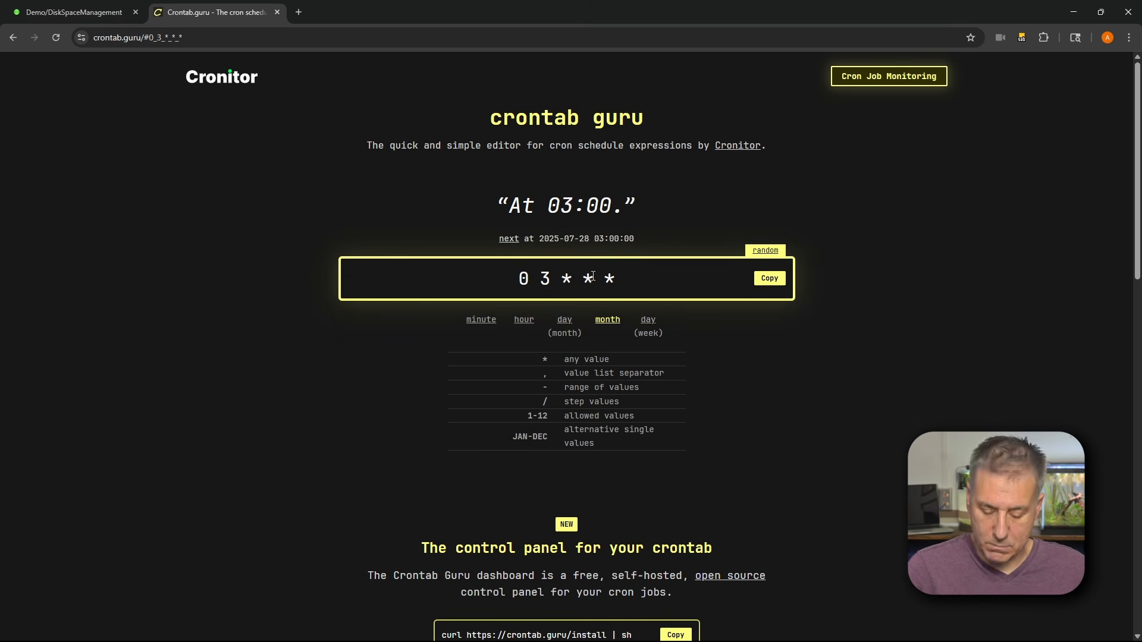
pyautogui.press('BackSpace')
pyautogui.write('3')
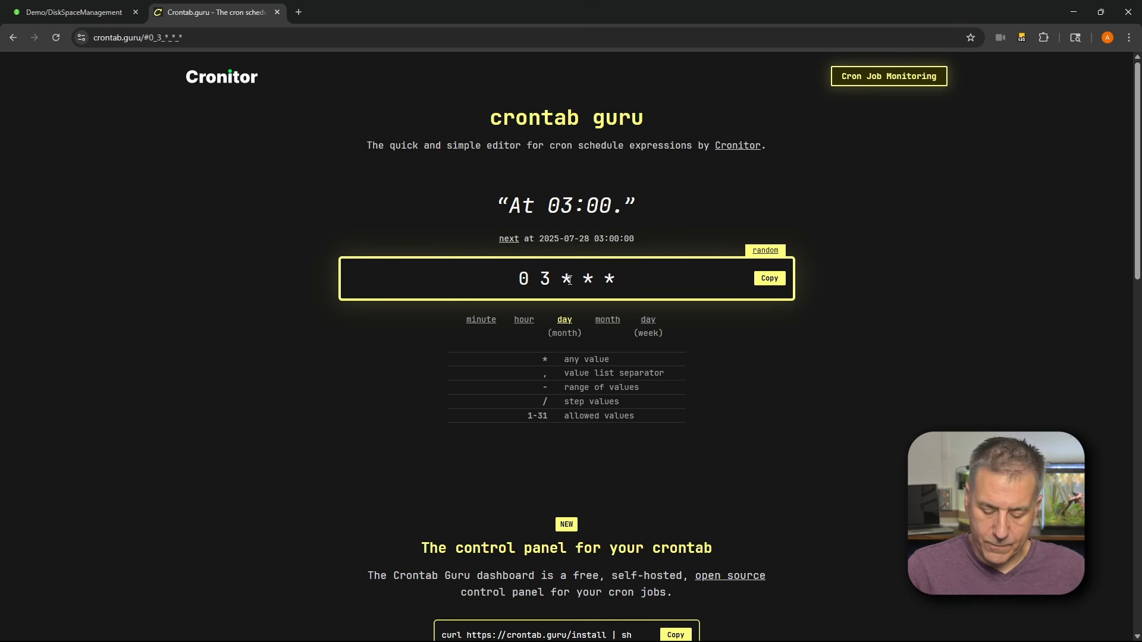
pyautogui.press('BackSpace')
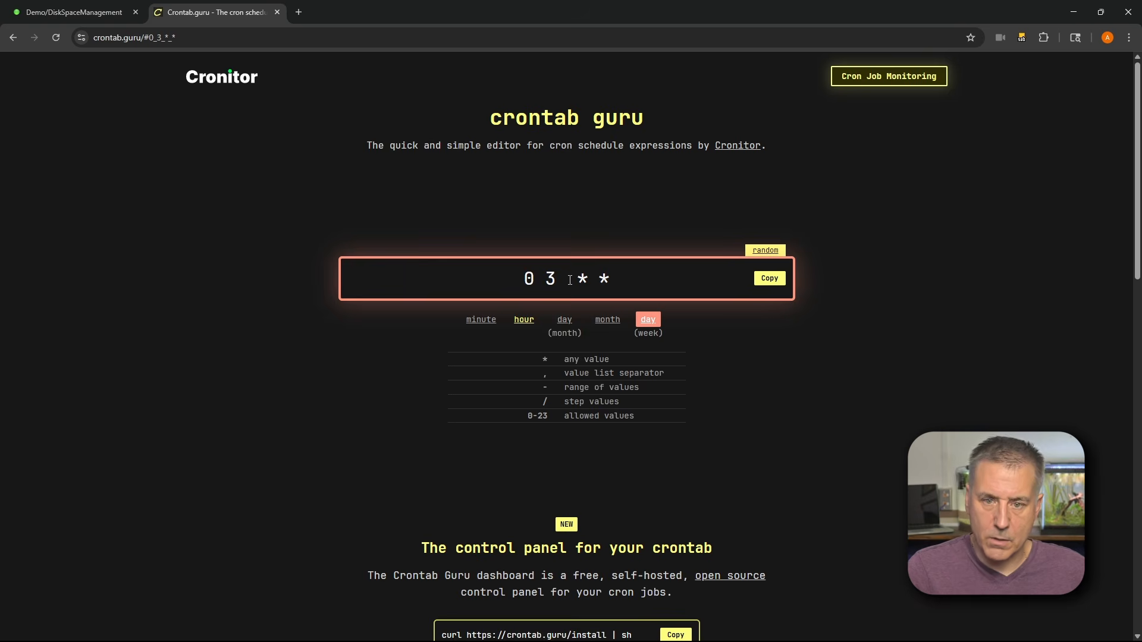
pyautogui.write('3')
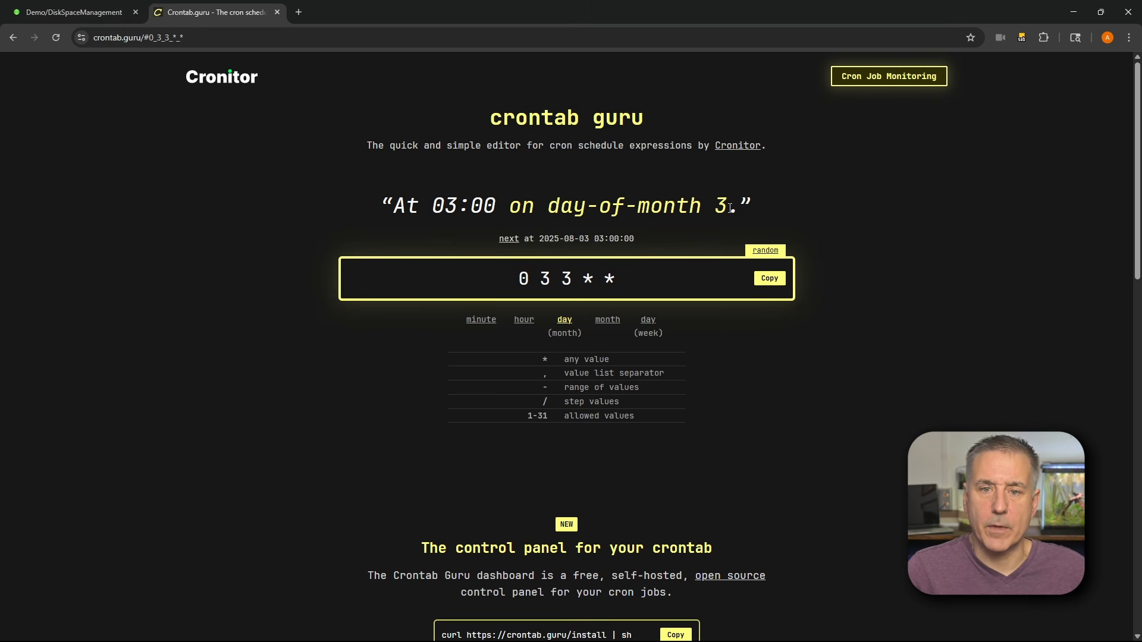
pyautogui.press('BackSpace')
pyautogui.write('*')
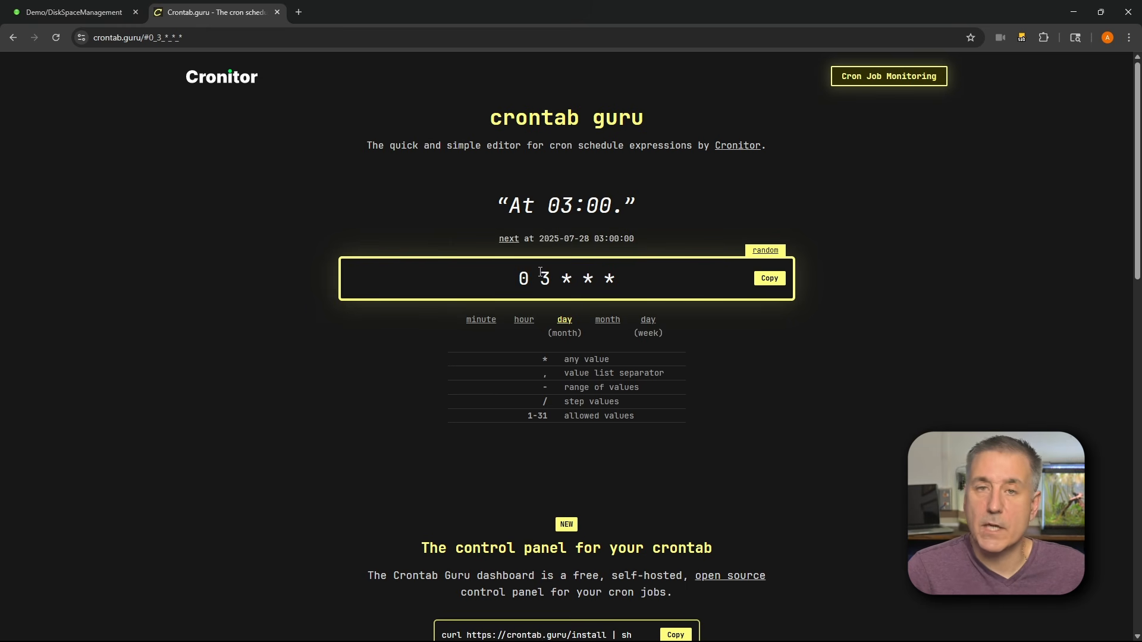
# - Return to the plugin settings tab, apply the settings and run the script now
pyautogui.click(74, 14)
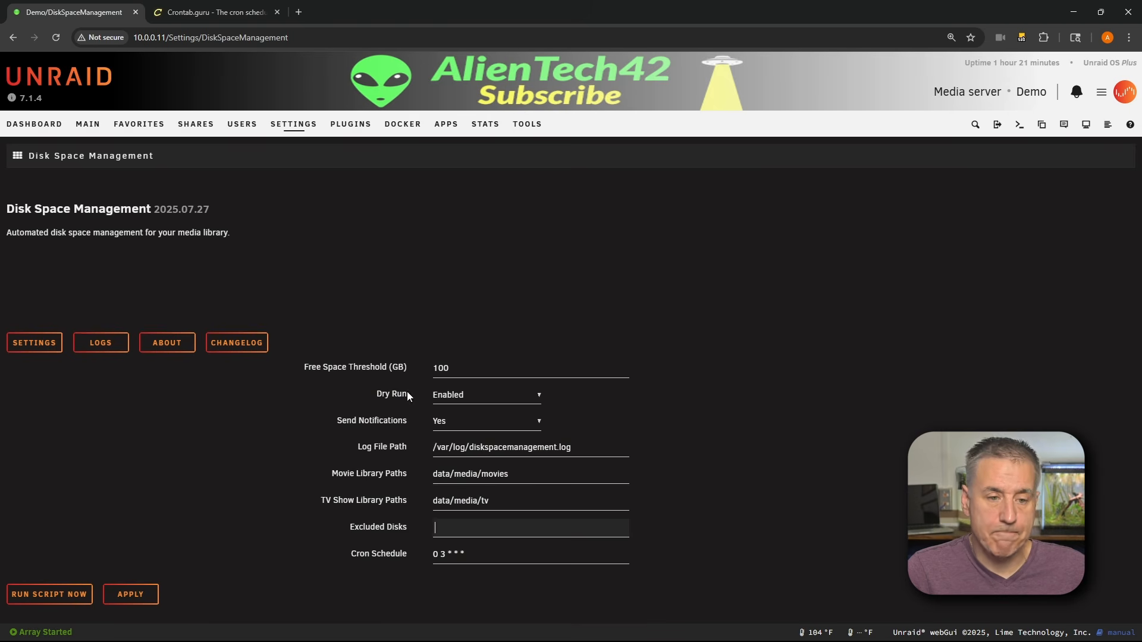
pyautogui.click(122, 595)
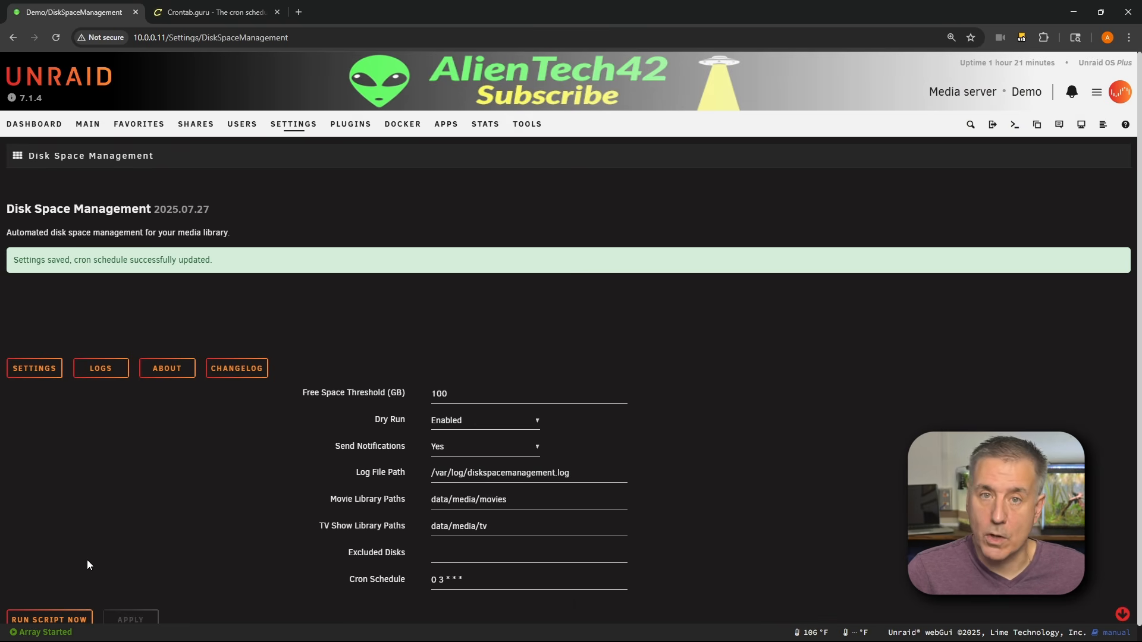
pyautogui.click(57, 622)
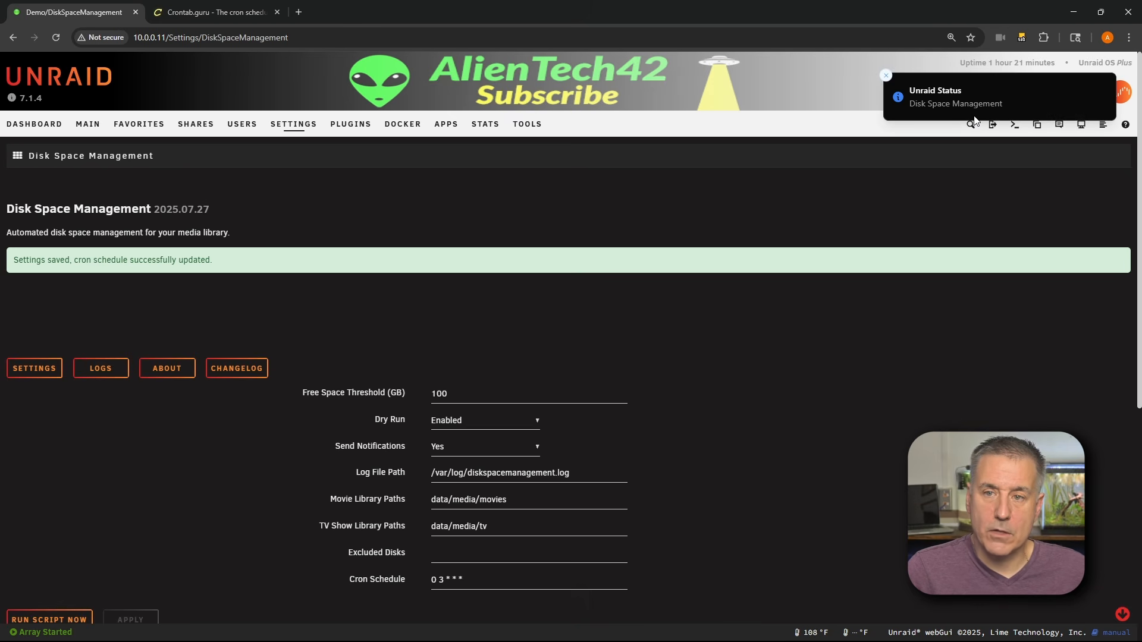
# - Review the script log and the array disks' free space on the Main page, then reopen the Disk Space Management settings
pyautogui.click(99, 372)
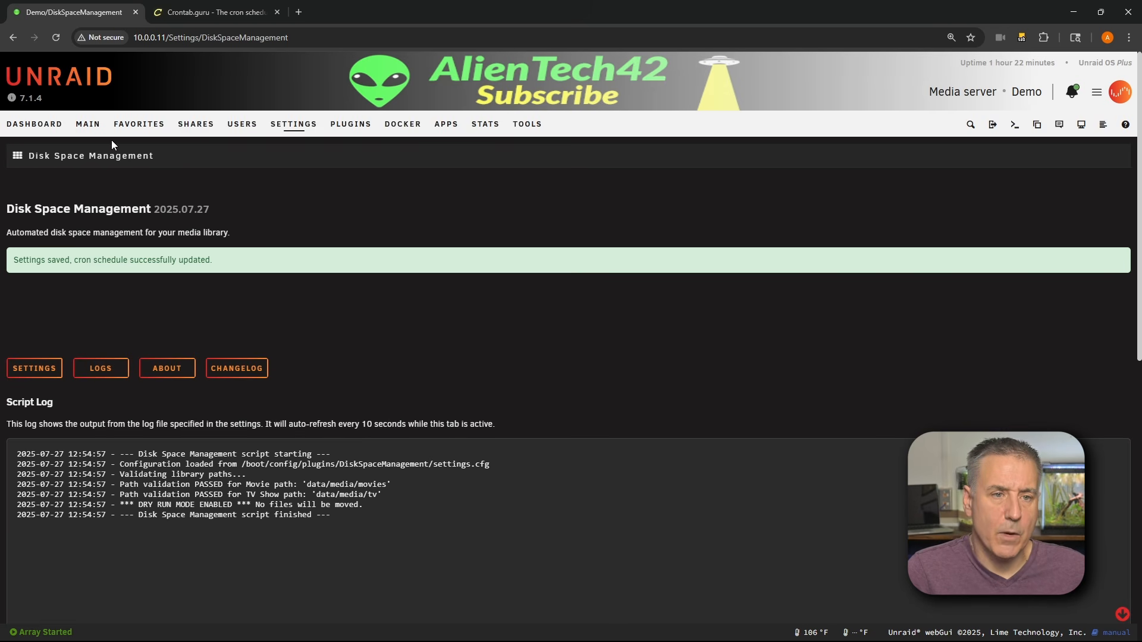
pyautogui.click(89, 126)
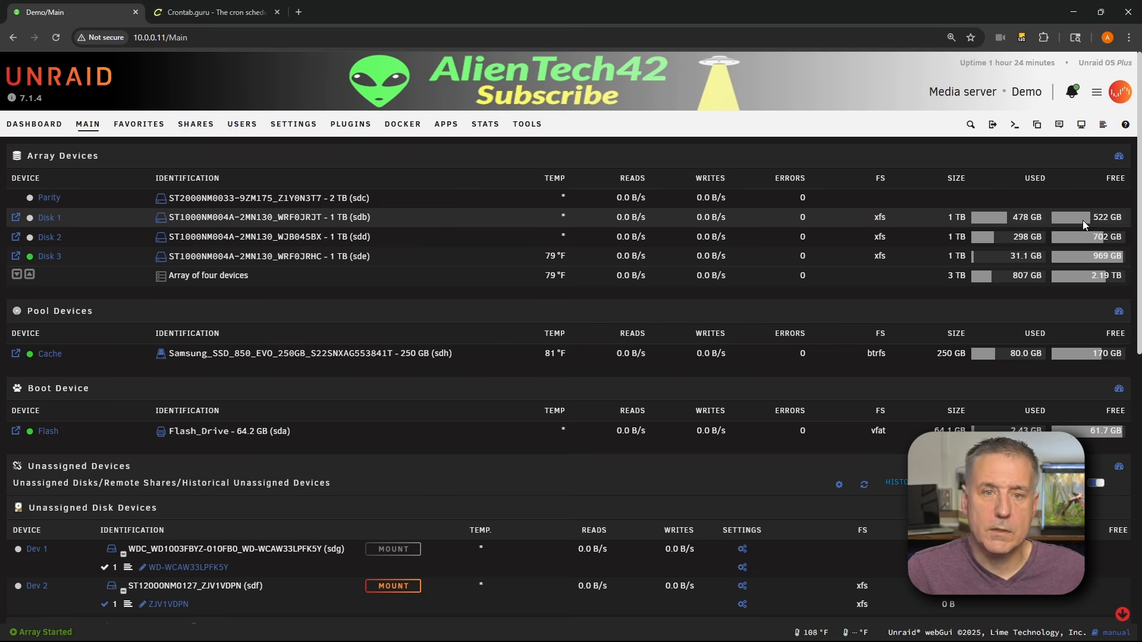
pyautogui.click(293, 125)
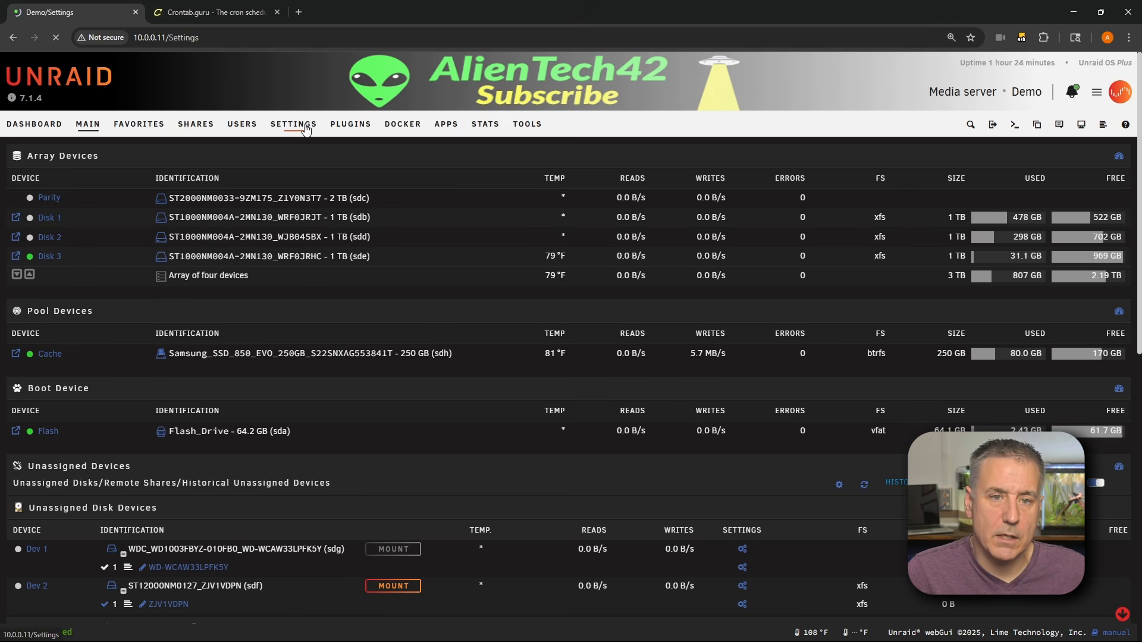
pyautogui.click(436, 571)
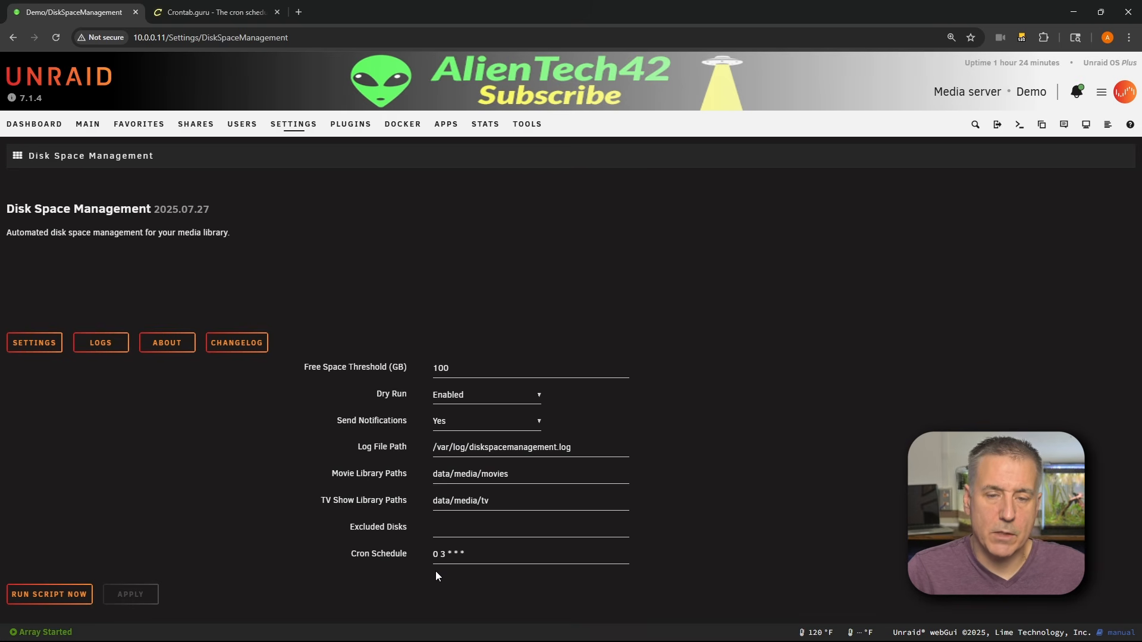
# - Set the Free Space Threshold to 600 GB, apply the settings and run the script now
pyautogui.click(436, 366)
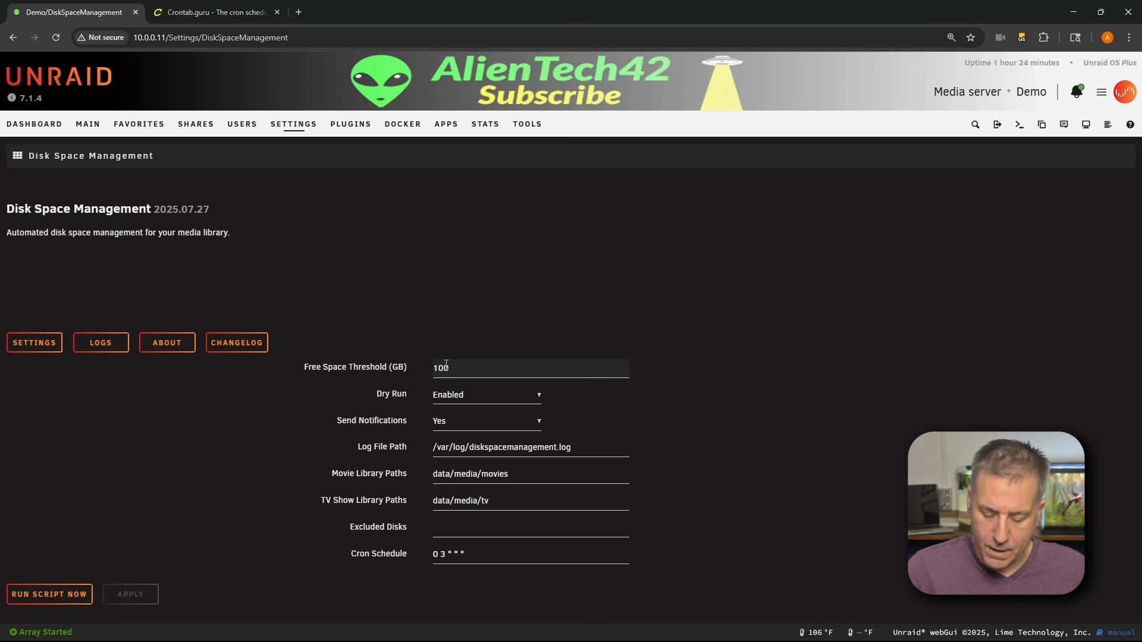
pyautogui.press('Delete')
pyautogui.write('6')
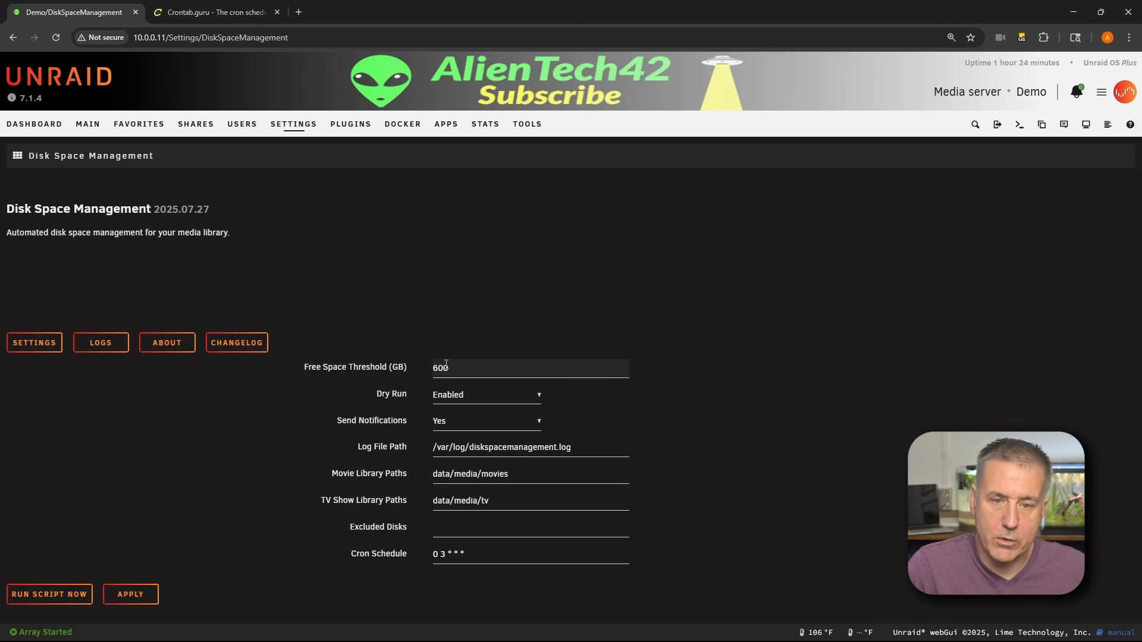
pyautogui.click(131, 595)
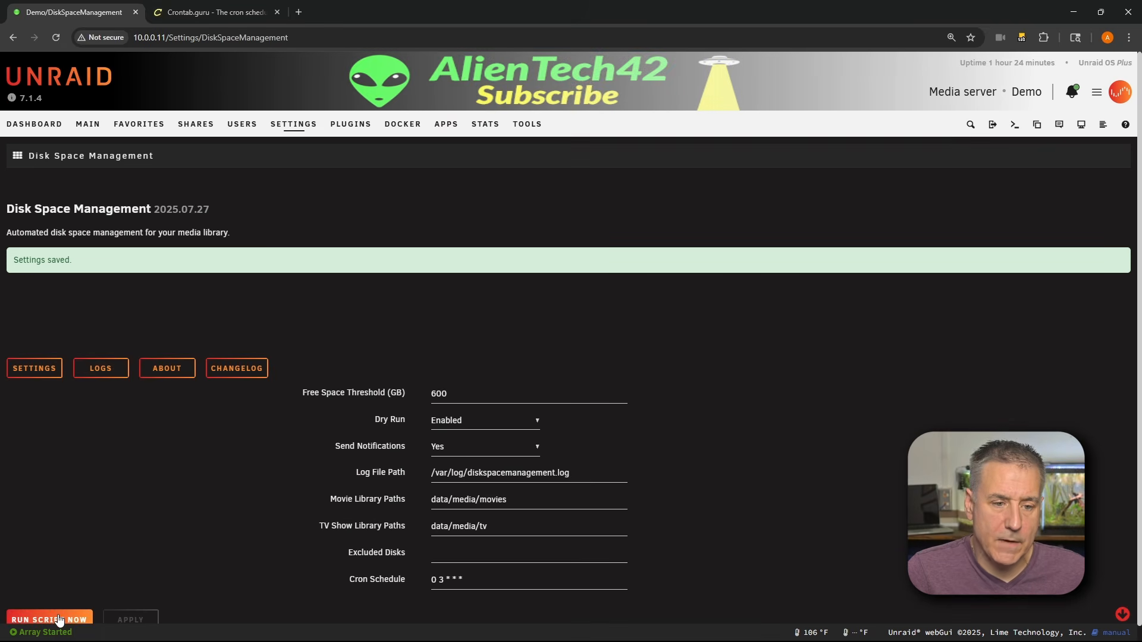
pyautogui.click(57, 616)
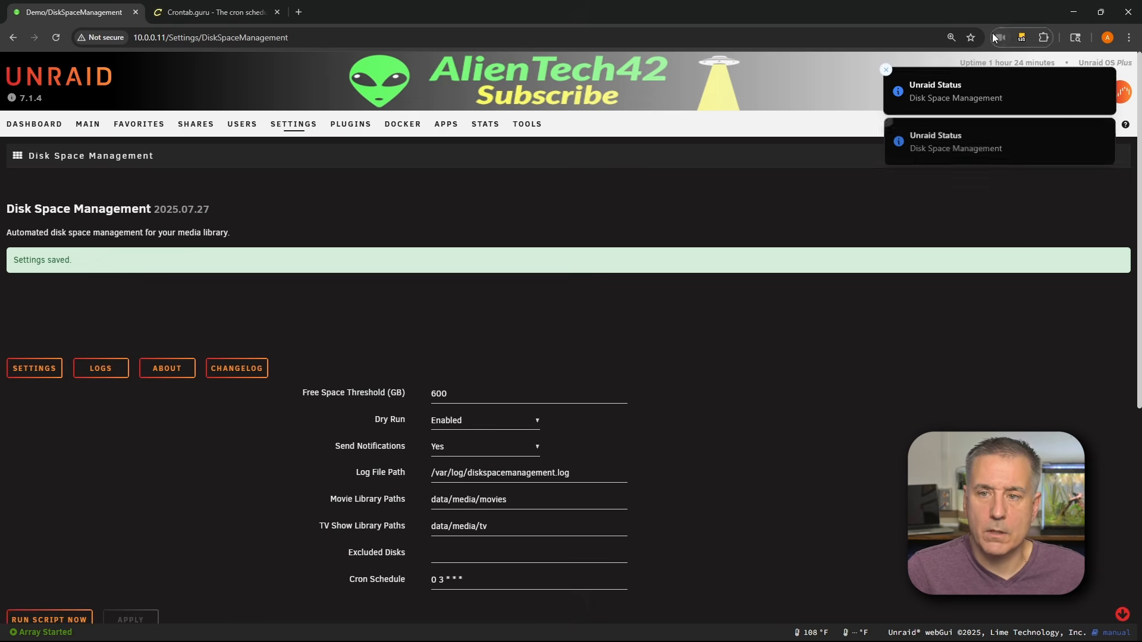
# - Read through the dry-run log entries listing the planned movie and TV show moves
pyautogui.click(98, 368)
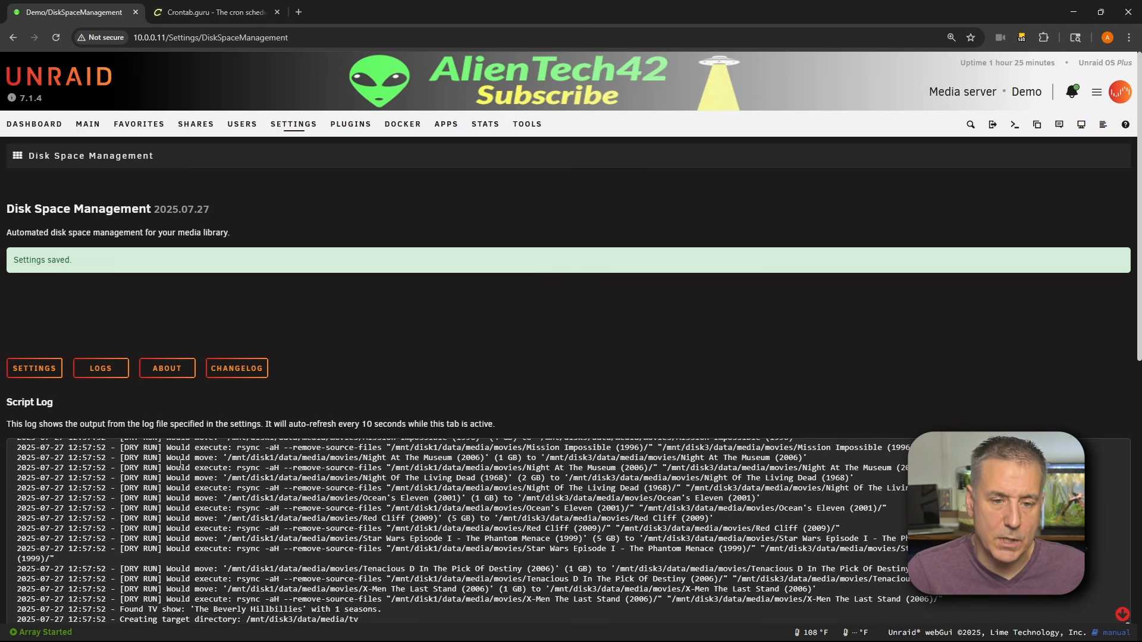
pyautogui.moveTo(236, 460); pyautogui.dragTo(803, 466)
pyautogui.click(248, 463)
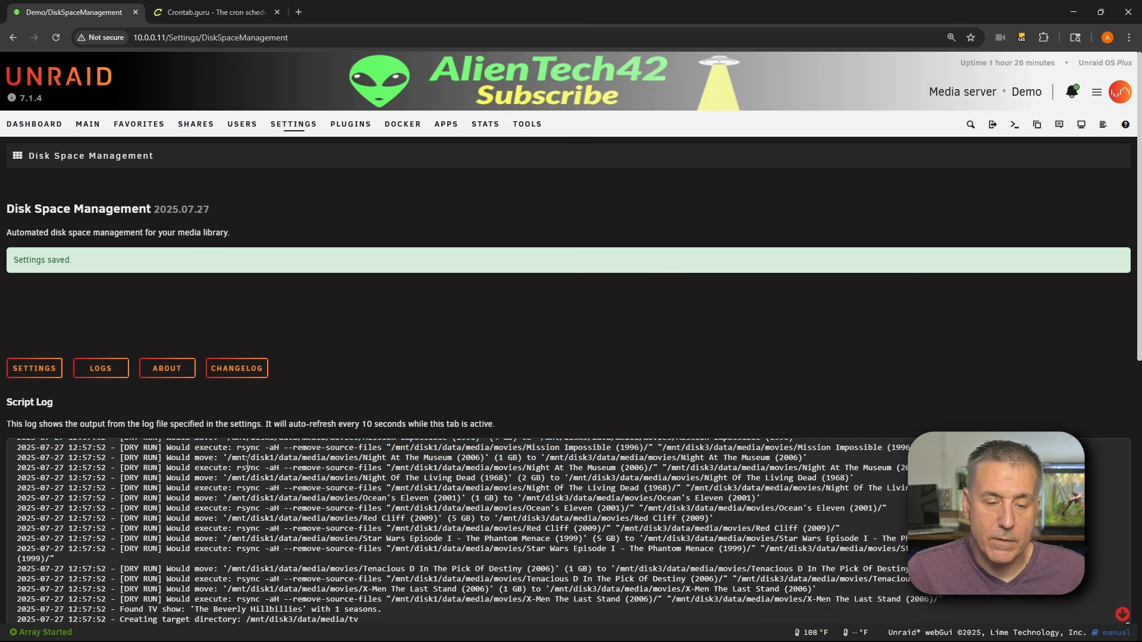
pyautogui.moveTo(237, 467); pyautogui.dragTo(907, 469)
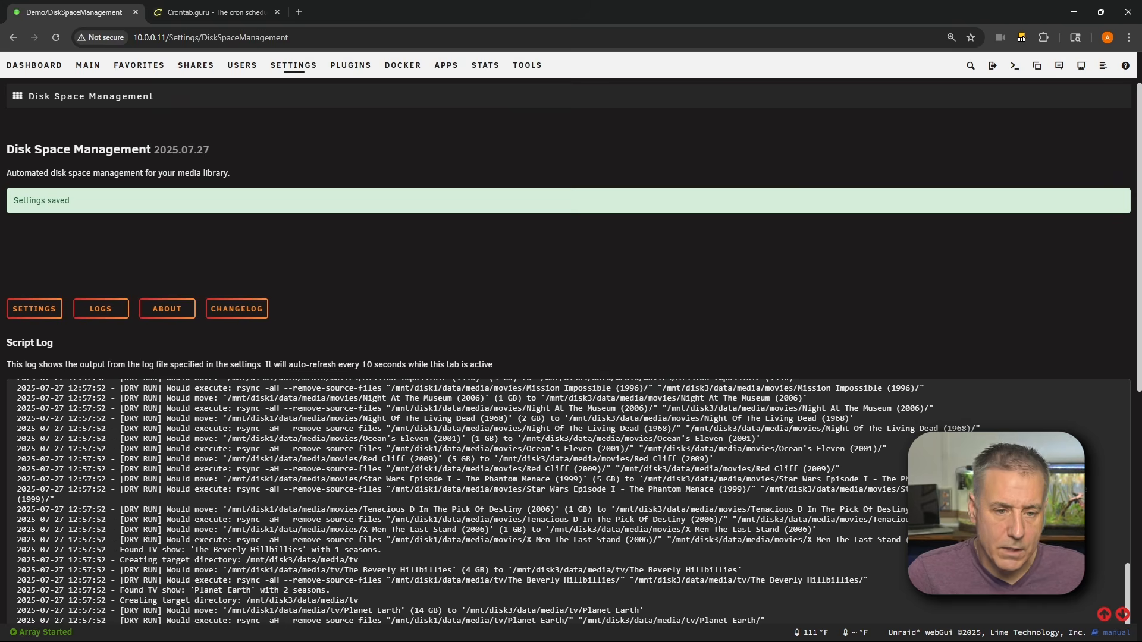
pyautogui.moveTo(158, 560); pyautogui.dragTo(351, 562)
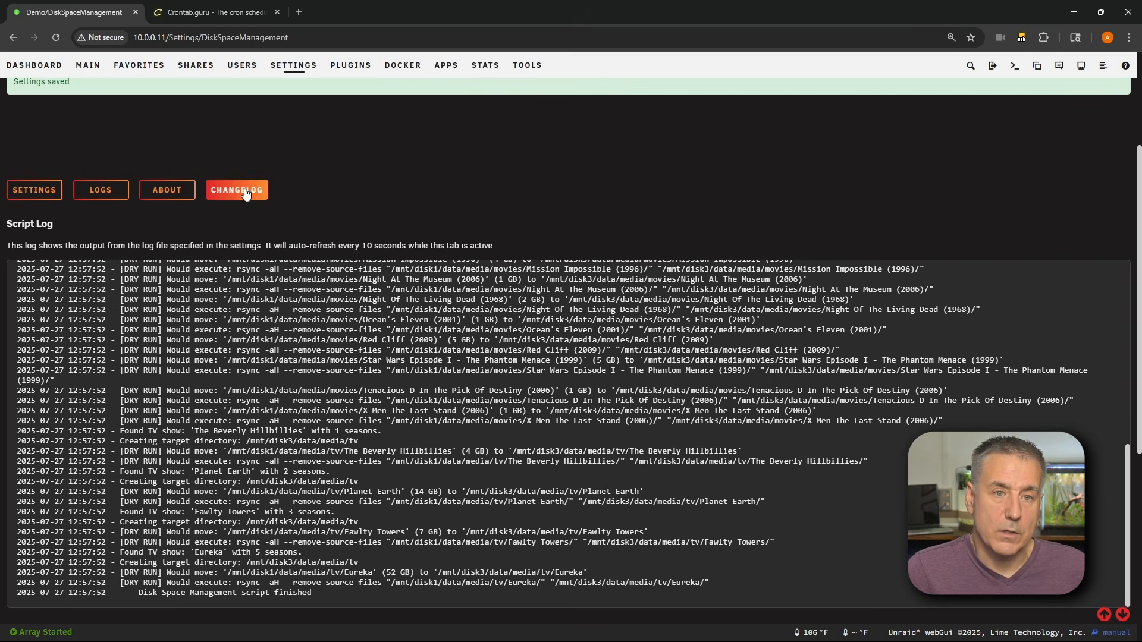
# - Set the Free Space Threshold to 100 GB, set Dry Run to Disabled, and apply the settings
pyautogui.click(34, 191)
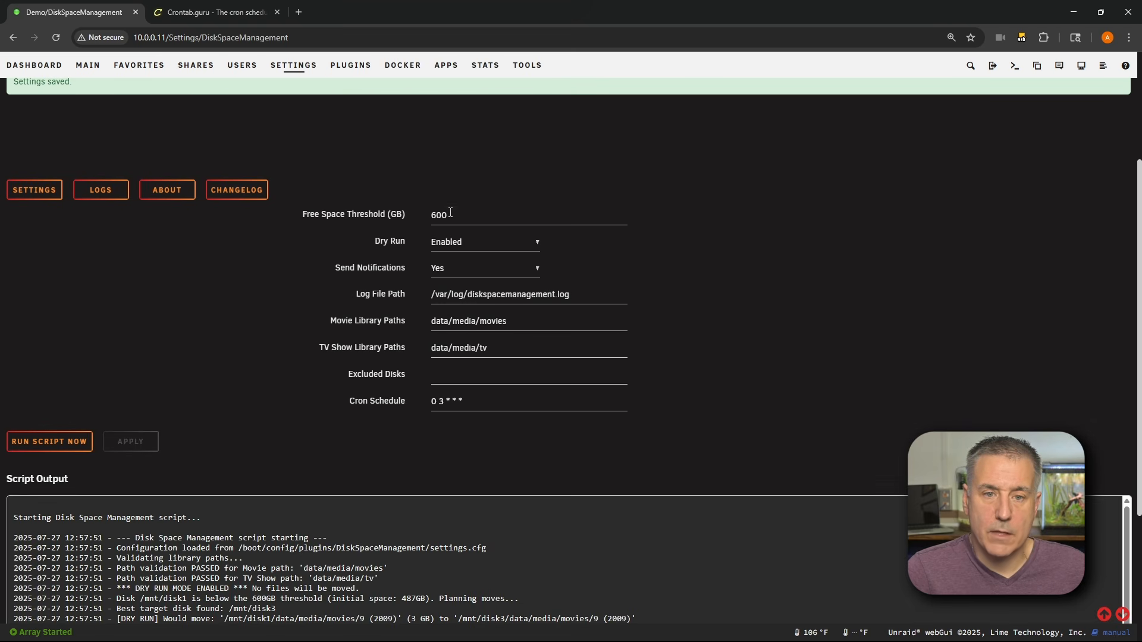
pyautogui.moveTo(448, 213); pyautogui.dragTo(445, 213)
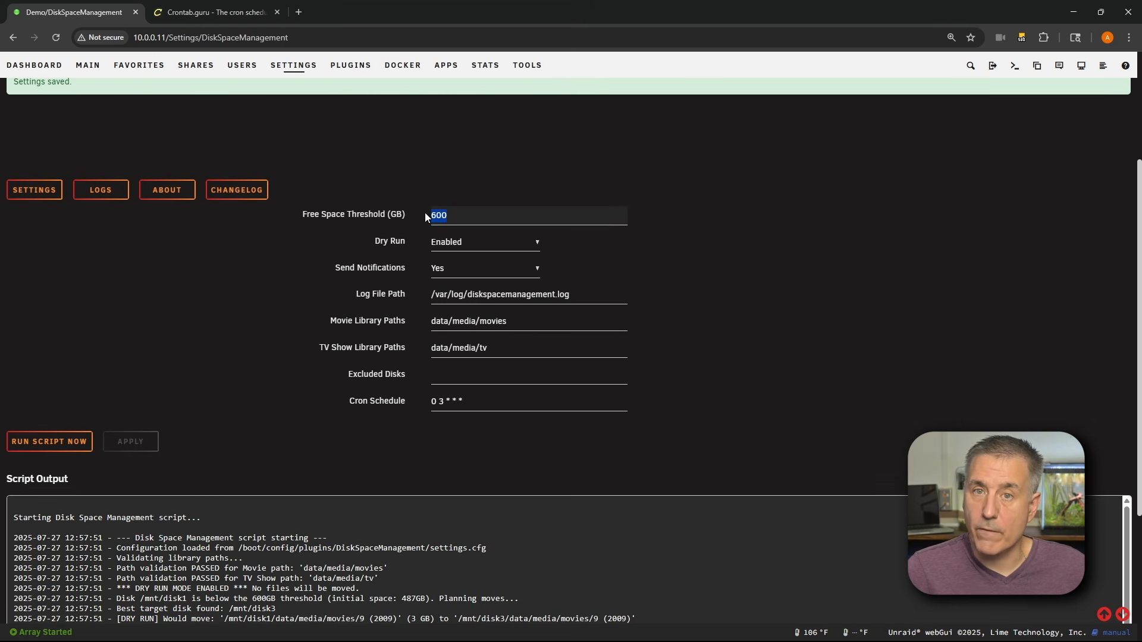
pyautogui.write('1')
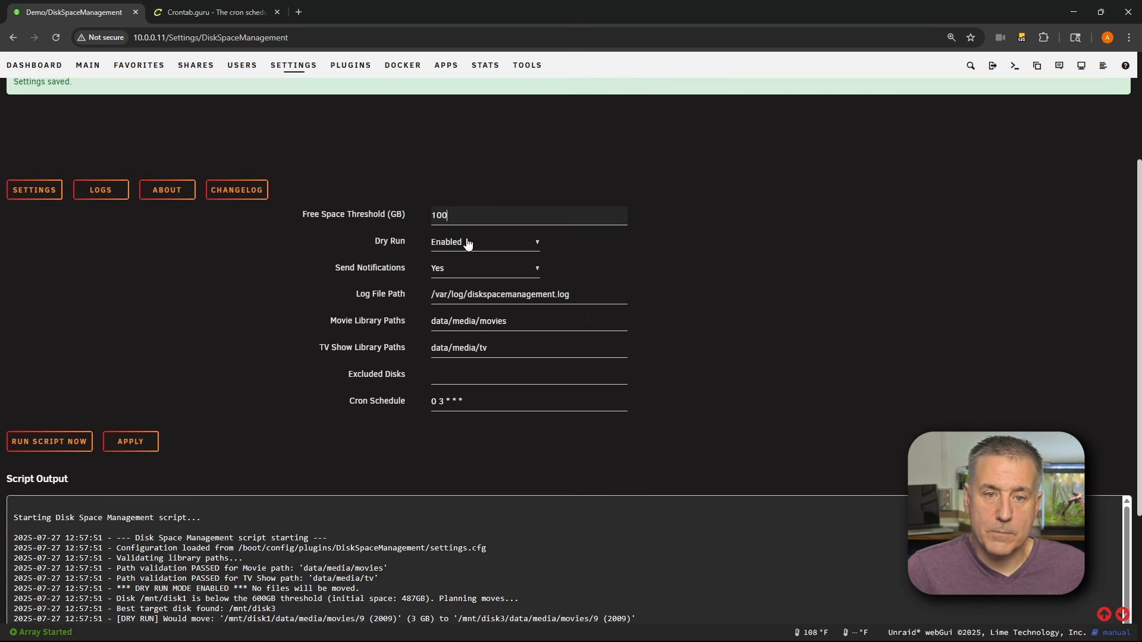
pyautogui.click(455, 255)
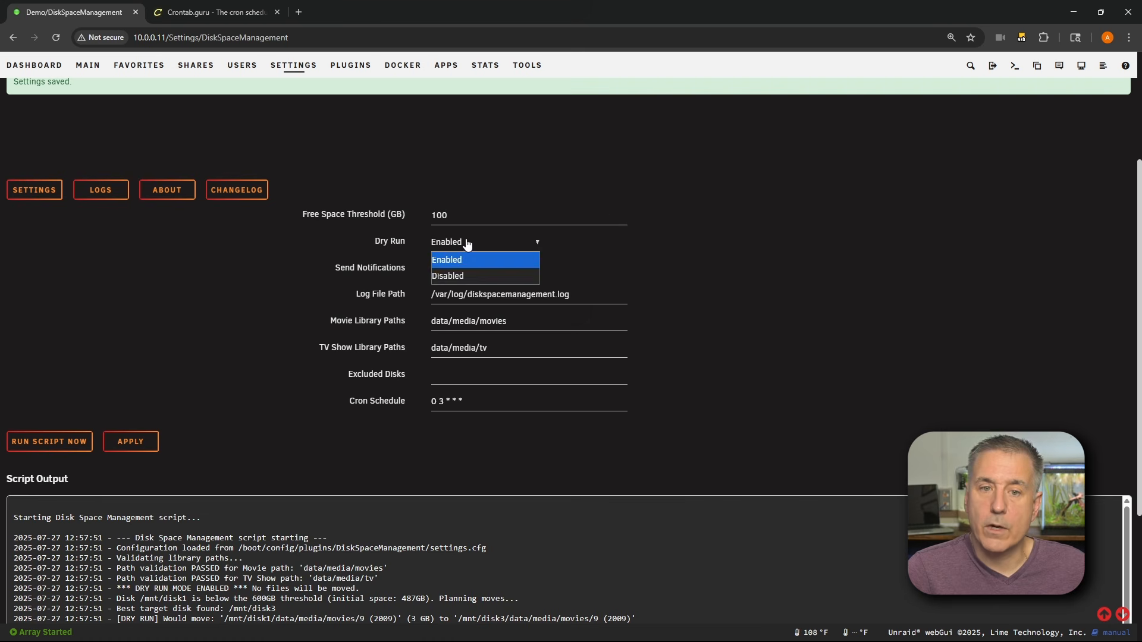
pyautogui.click(450, 278)
pyautogui.click(131, 441)
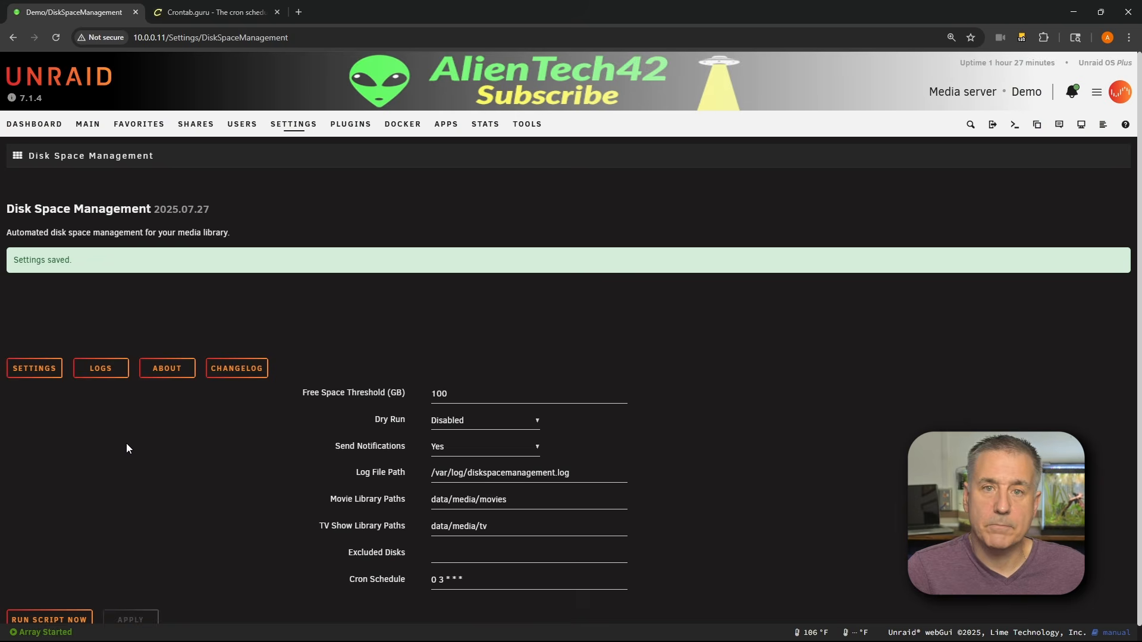